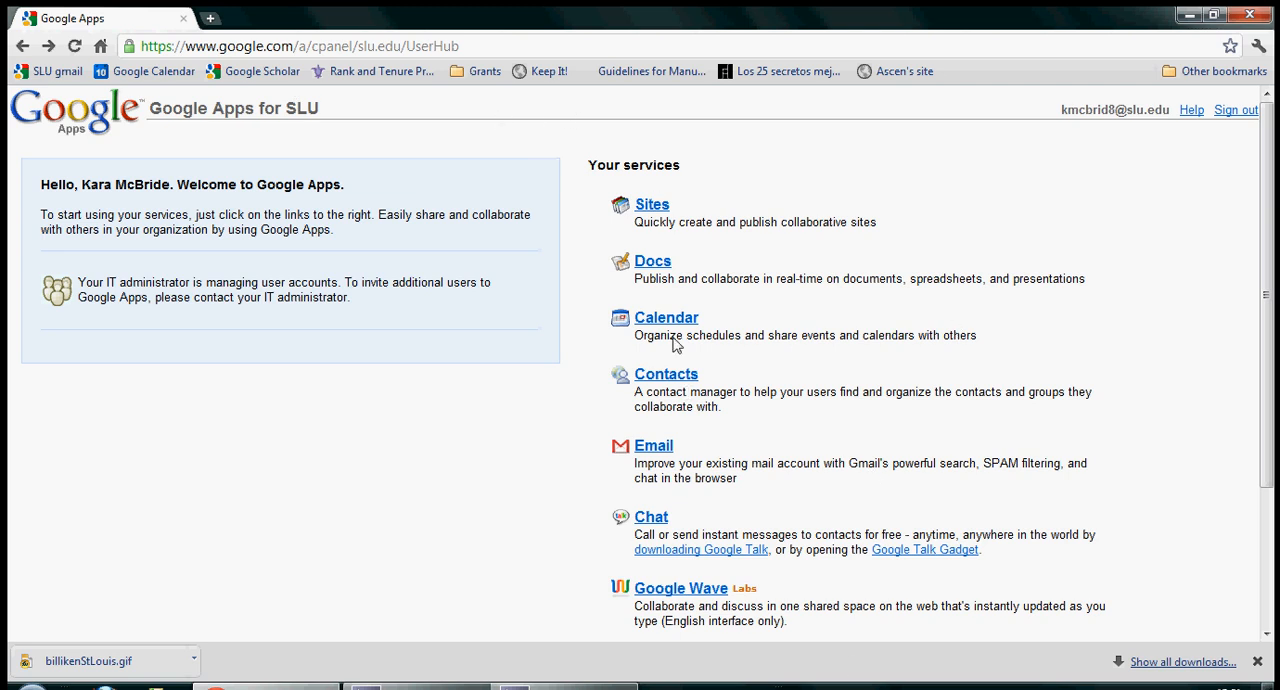
Step: Open the SPAN 315 Primavera de 2012 site from the list of Google Sites
{"action": "left_click", "coordinate": [653, 207]}
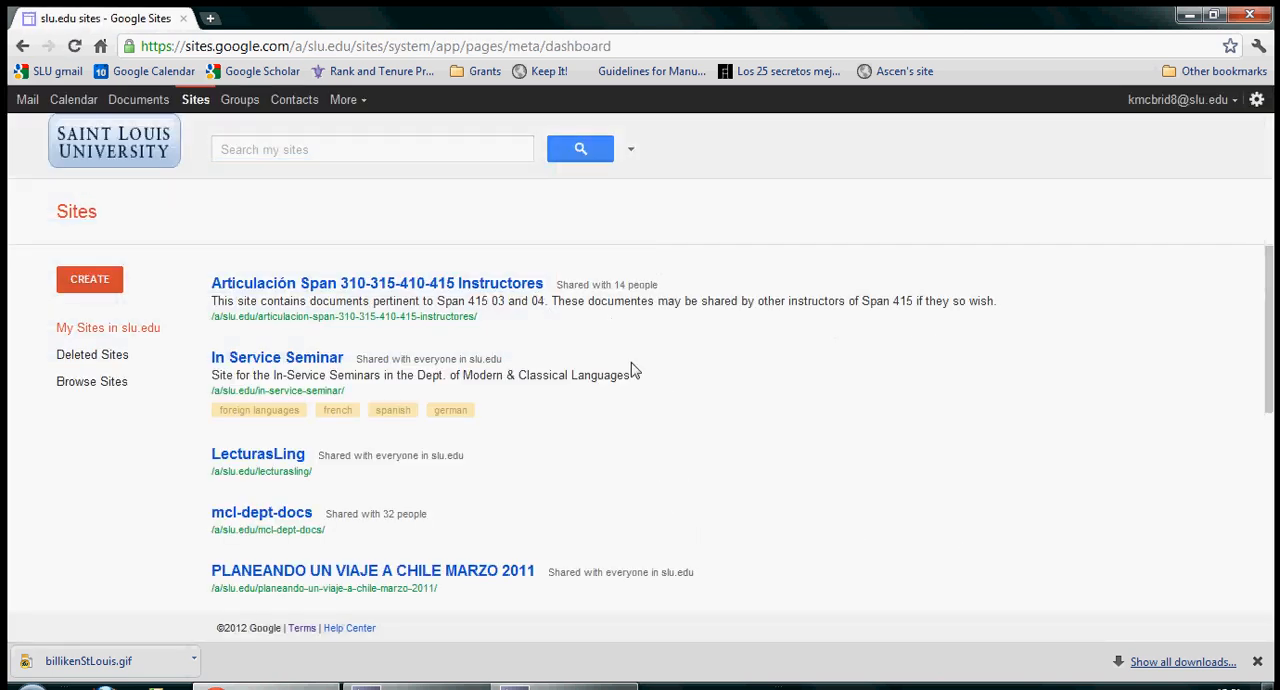
{"action": "scroll", "coordinate": [666, 410], "scroll_direction": "down", "scroll_amount": 4}
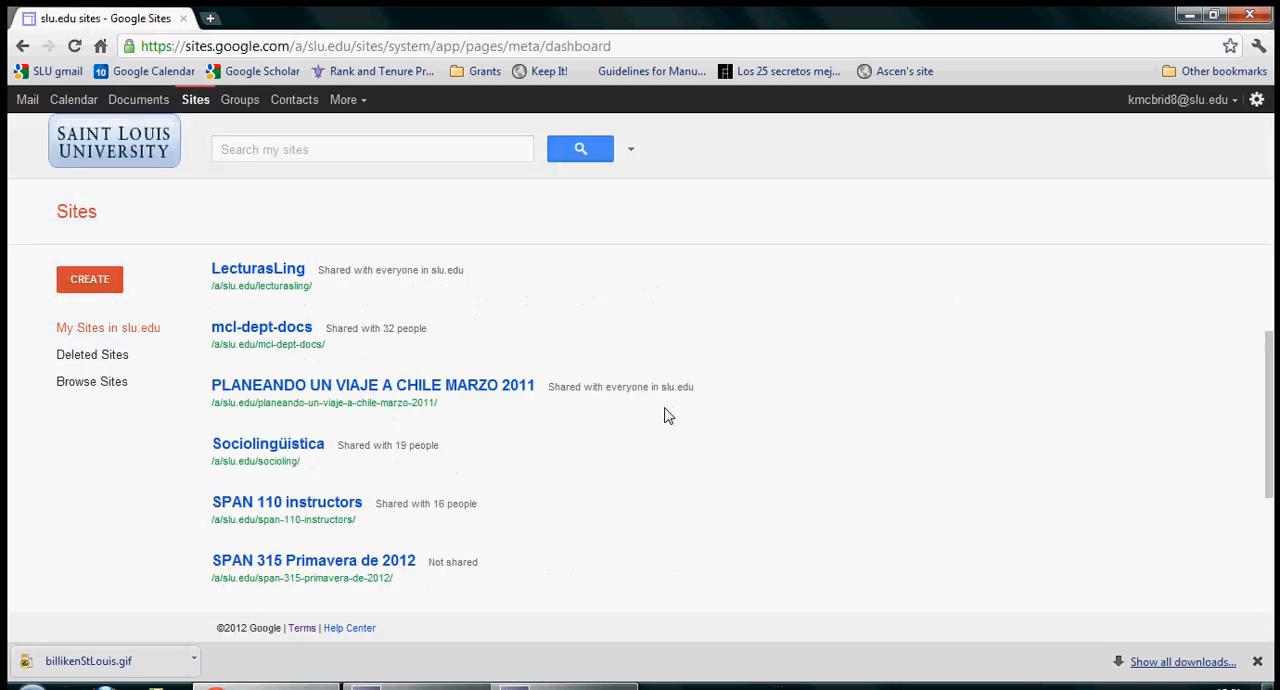
{"action": "scroll", "coordinate": [667, 424], "scroll_direction": "down", "scroll_amount": 1}
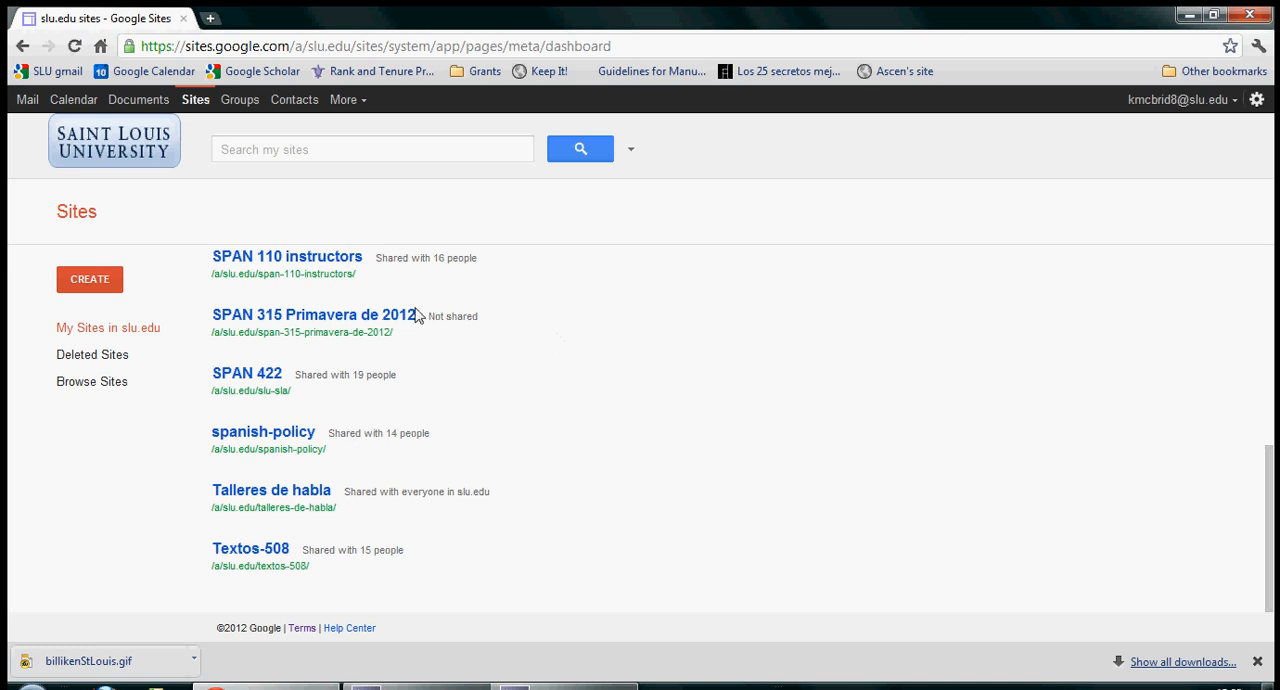
{"action": "left_click", "coordinate": [338, 322]}
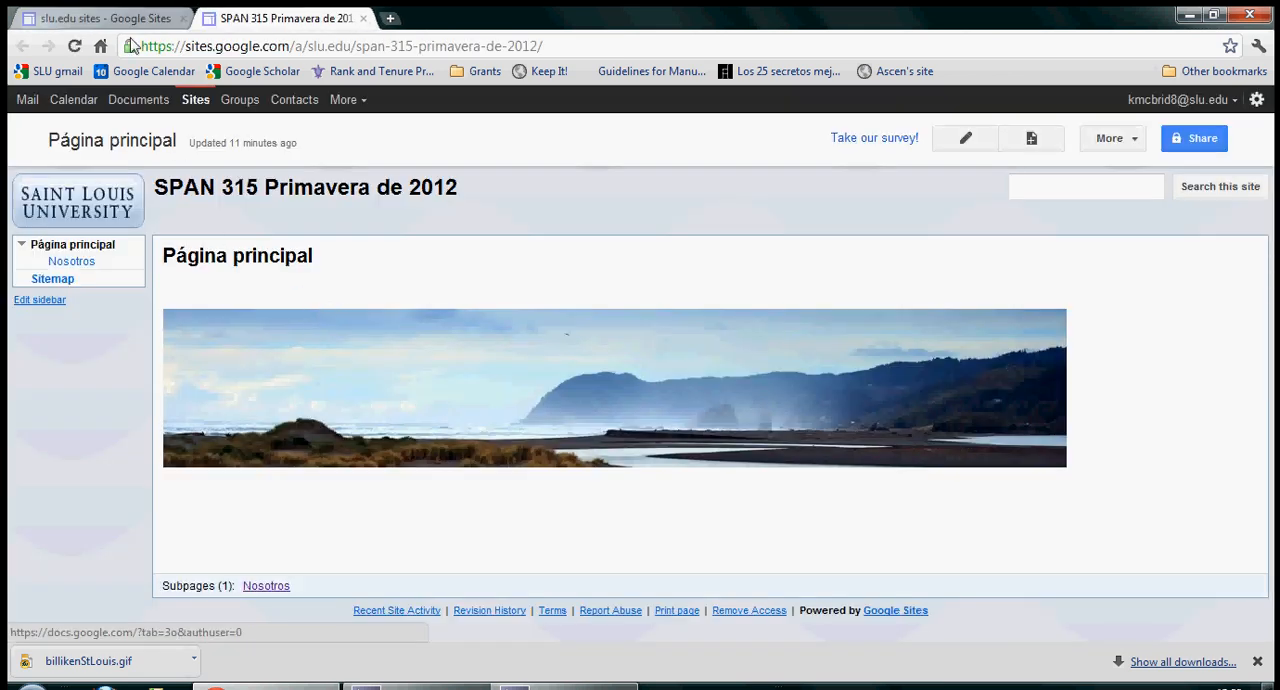
Step: Open the Textos-508 site from the sites list and compare its home page with the SPAN 315 home page
{"action": "left_click", "coordinate": [120, 20]}
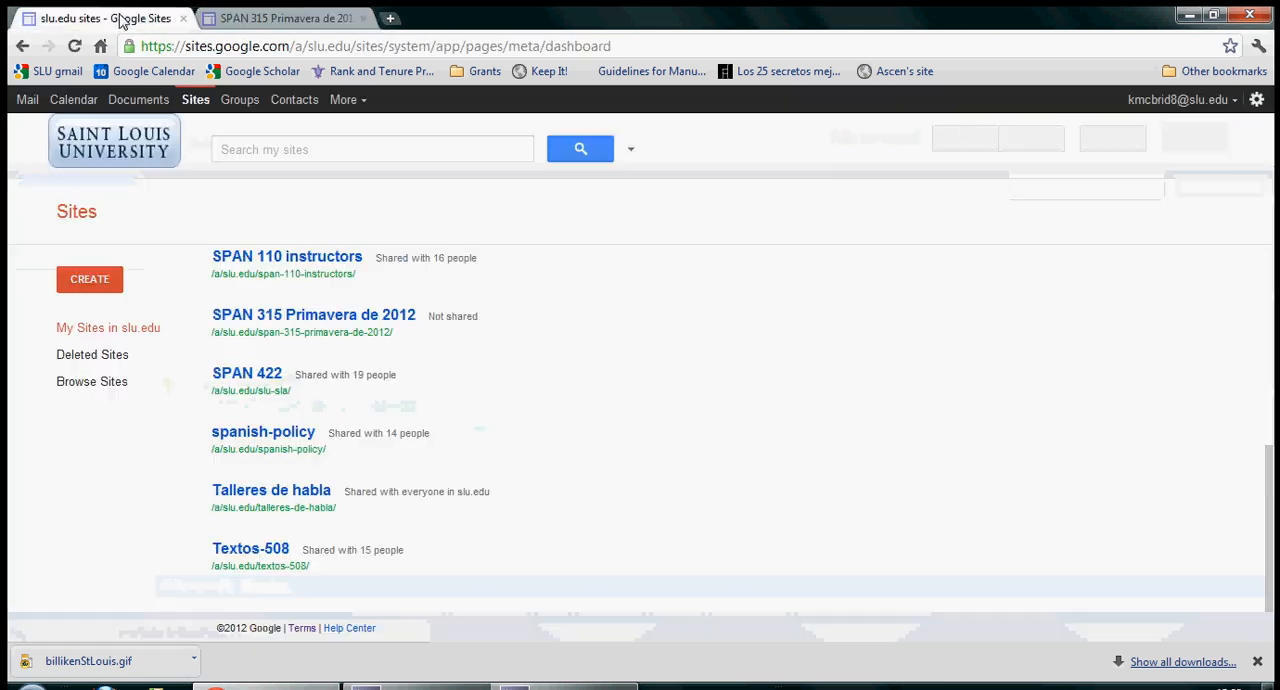
{"action": "left_click", "coordinate": [256, 553]}
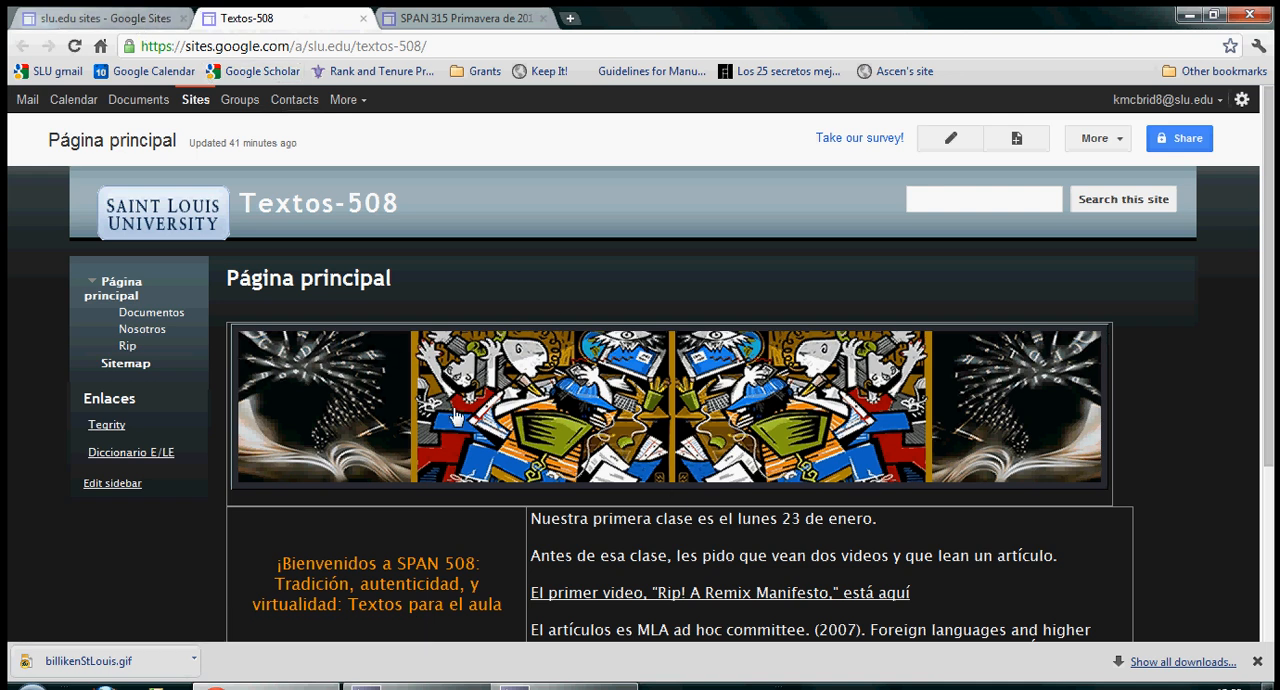
{"action": "left_click", "coordinate": [482, 22]}
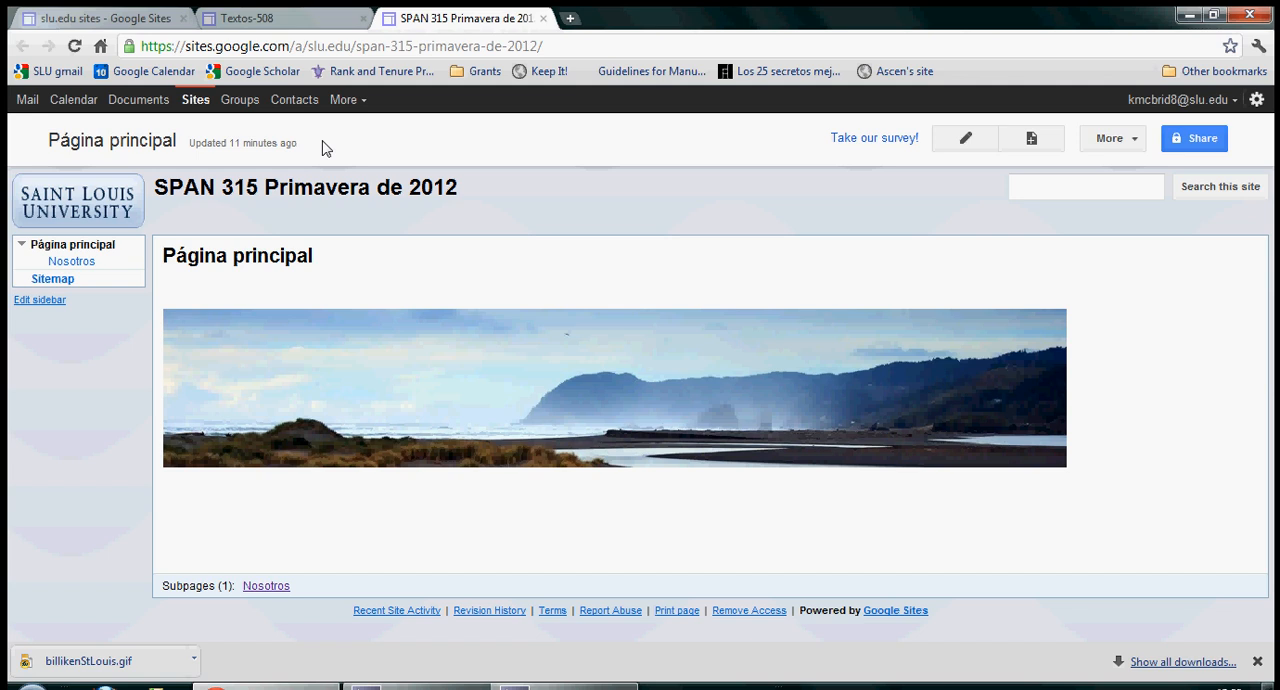
{"action": "left_click", "coordinate": [290, 21]}
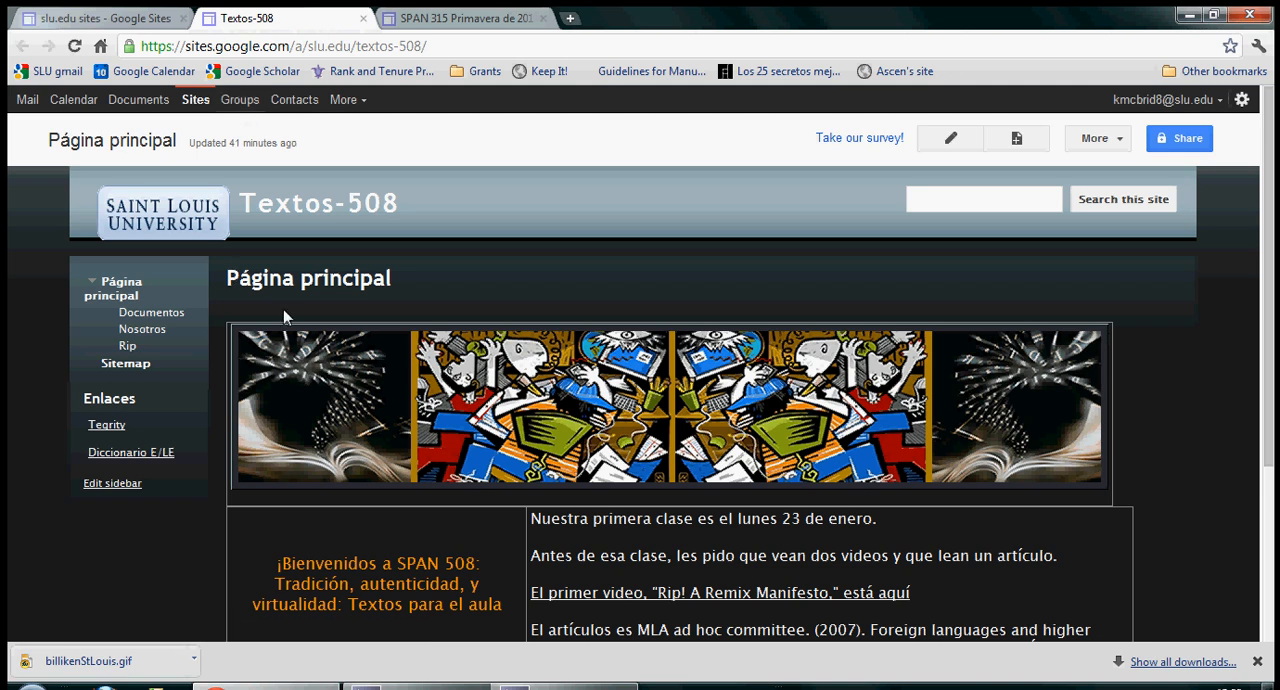
Step: Look over the Textos-508 home page and open that site's Nosotros page
{"action": "scroll", "coordinate": [350, 362], "scroll_direction": "down", "scroll_amount": 3}
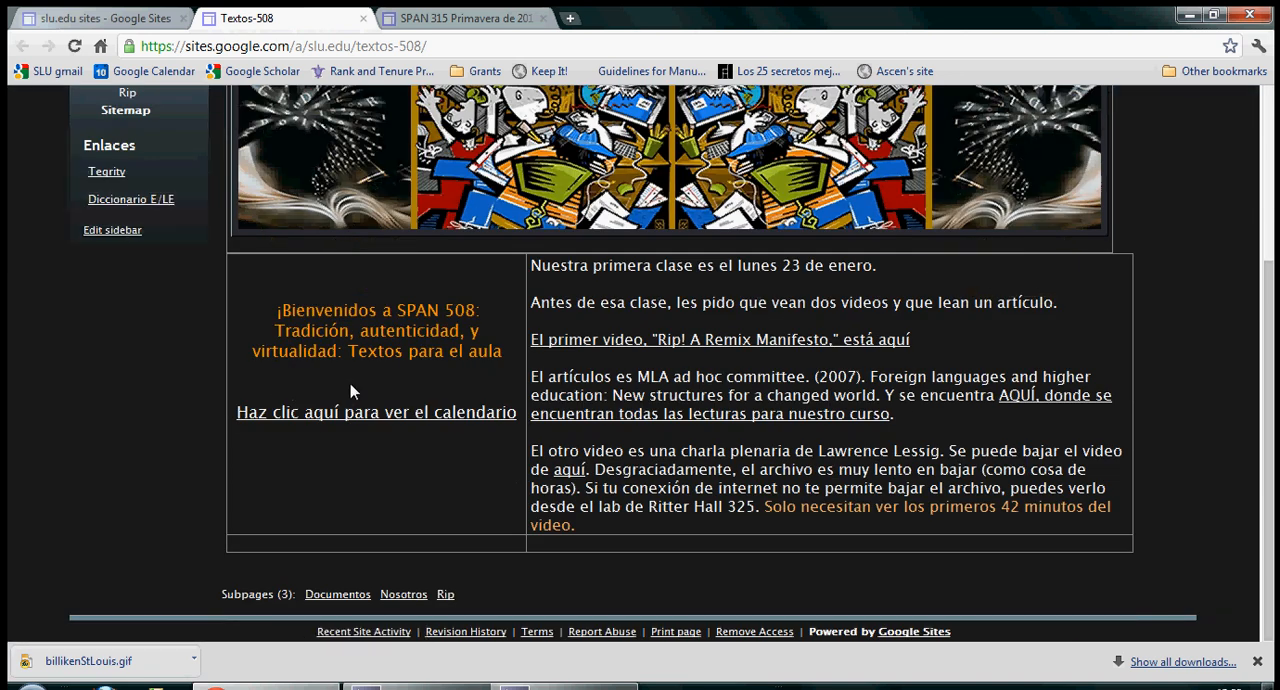
{"action": "scroll", "coordinate": [350, 383], "scroll_direction": "up", "scroll_amount": 3}
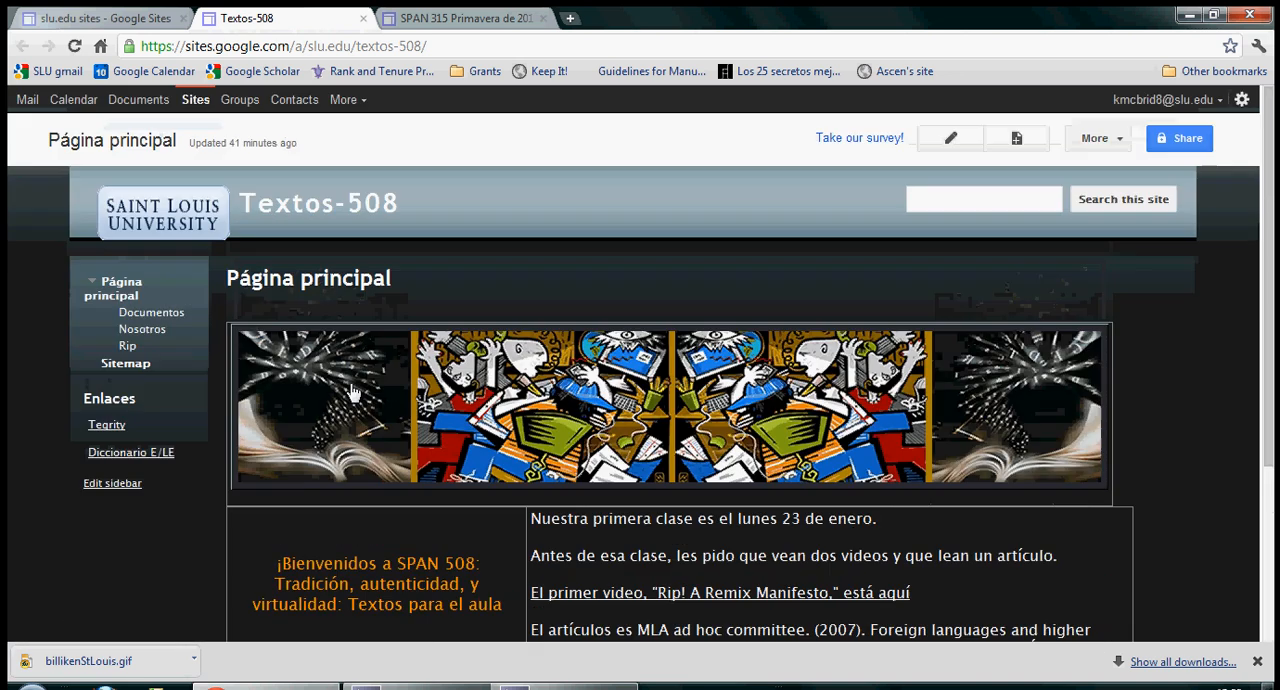
{"action": "left_click", "coordinate": [138, 334]}
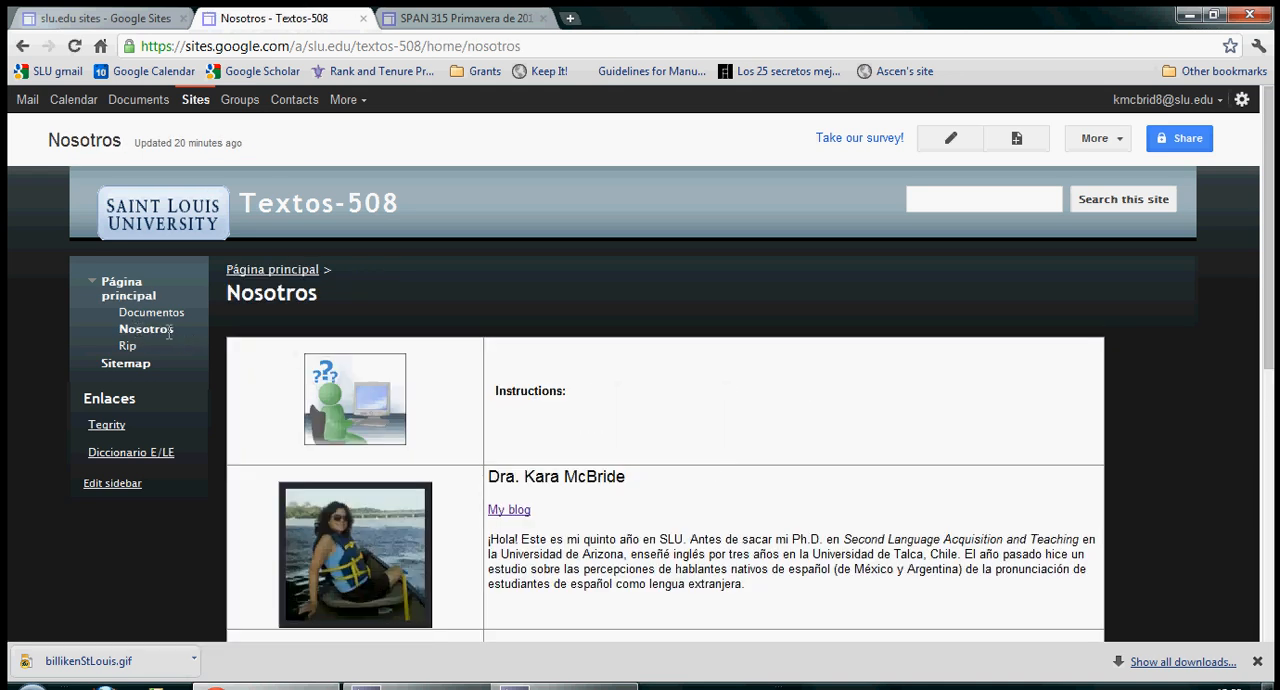
{"action": "left_click_drag", "start_coordinate": [128, 332], "coordinate": [238, 256]}
Step: Switch to the SPAN 315 site, open its Nosotros page and look through the class members table
{"action": "left_click", "coordinate": [464, 16]}
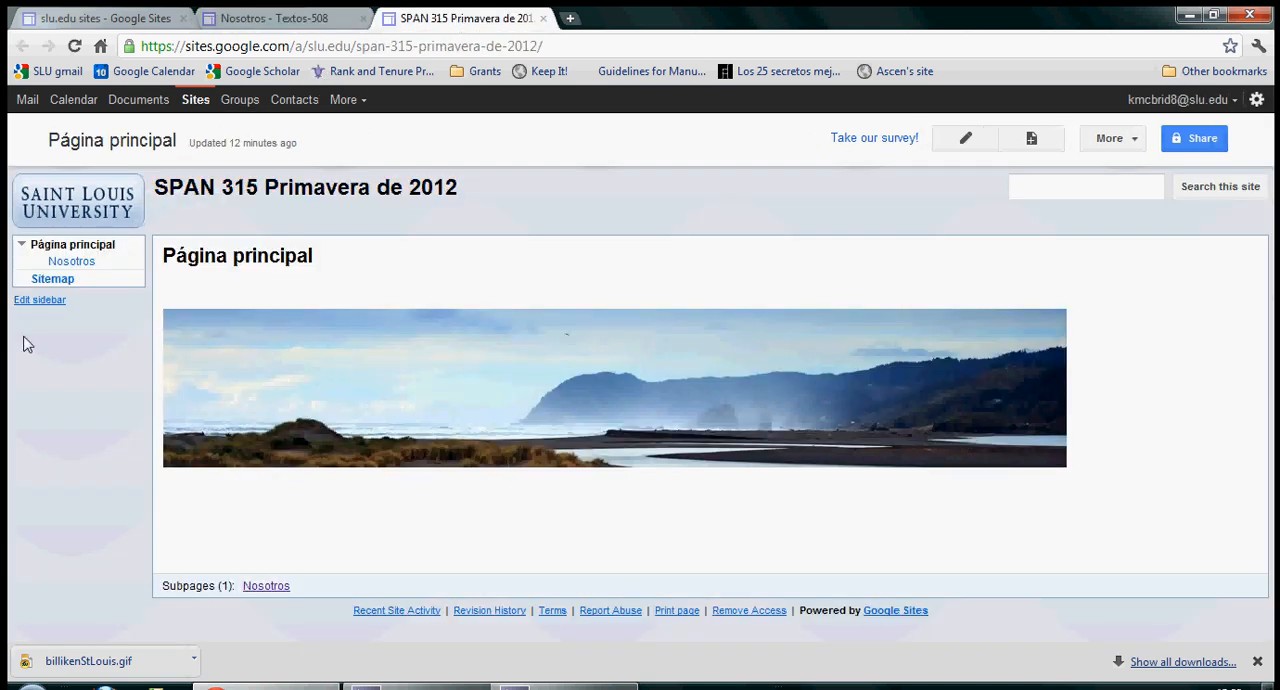
{"action": "left_click", "coordinate": [65, 262]}
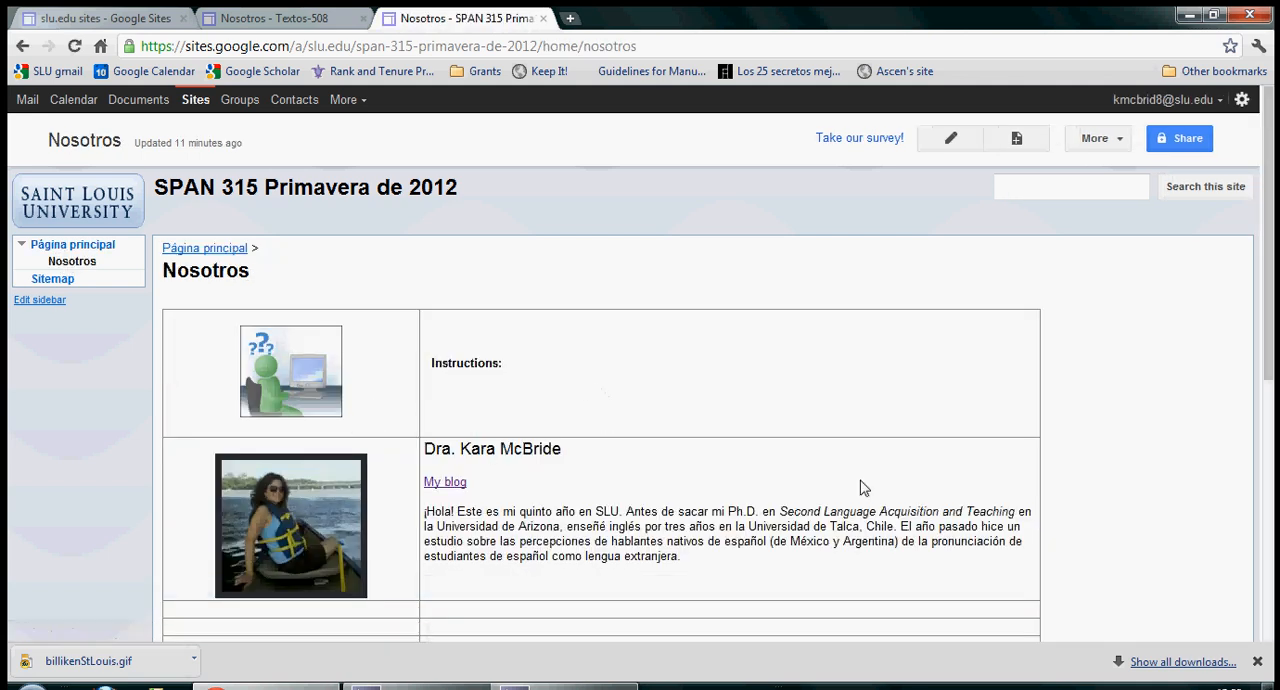
{"action": "scroll", "coordinate": [531, 411], "scroll_direction": "down", "scroll_amount": 3}
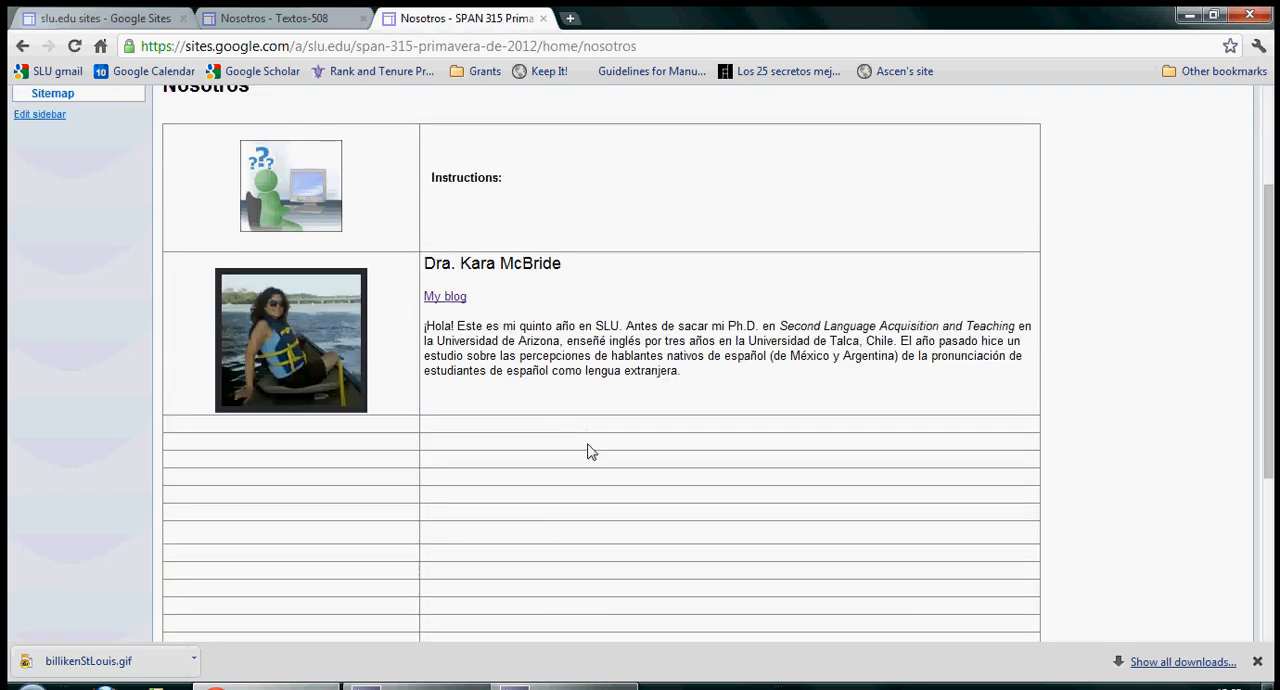
{"action": "scroll", "coordinate": [591, 449], "scroll_direction": "down", "scroll_amount": 3}
{"action": "scroll", "coordinate": [587, 459], "scroll_direction": "up", "scroll_amount": 5}
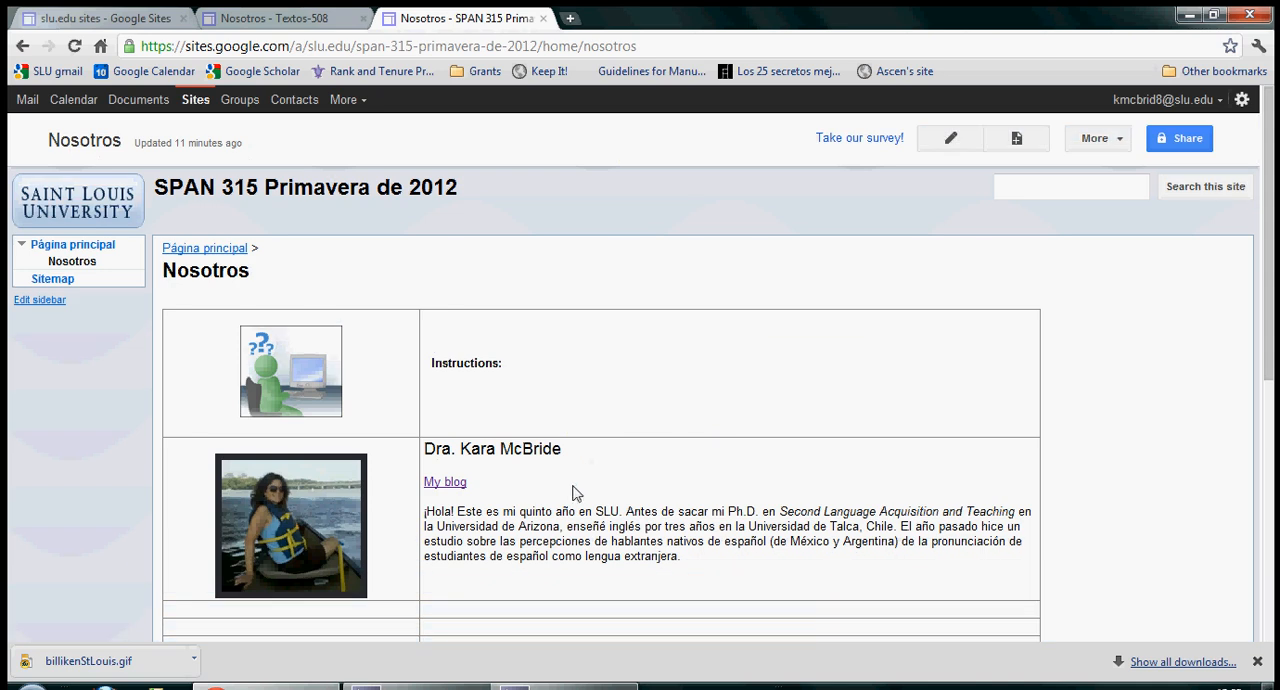
{"action": "scroll", "coordinate": [574, 491], "scroll_direction": "down", "scroll_amount": 1}
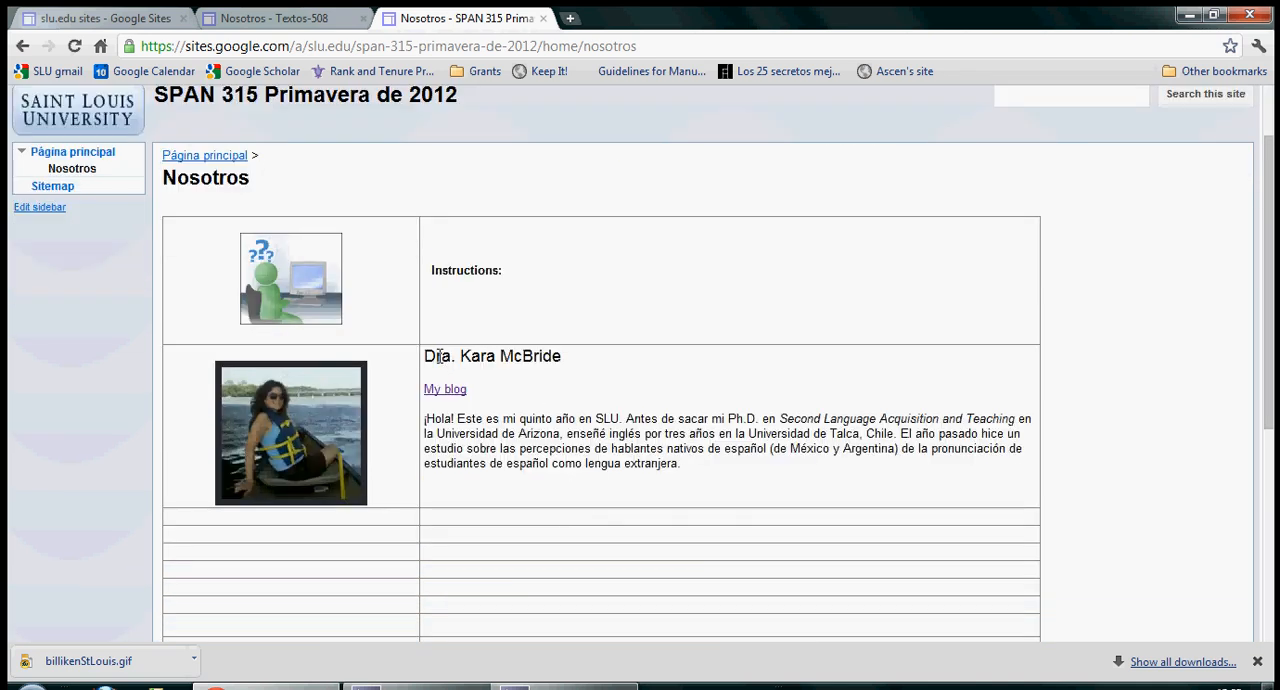
Step: Highlight the instructor's name and biography paragraph in the Nosotros table to examine the sample entry
{"action": "left_click_drag", "start_coordinate": [437, 356], "coordinate": [543, 356]}
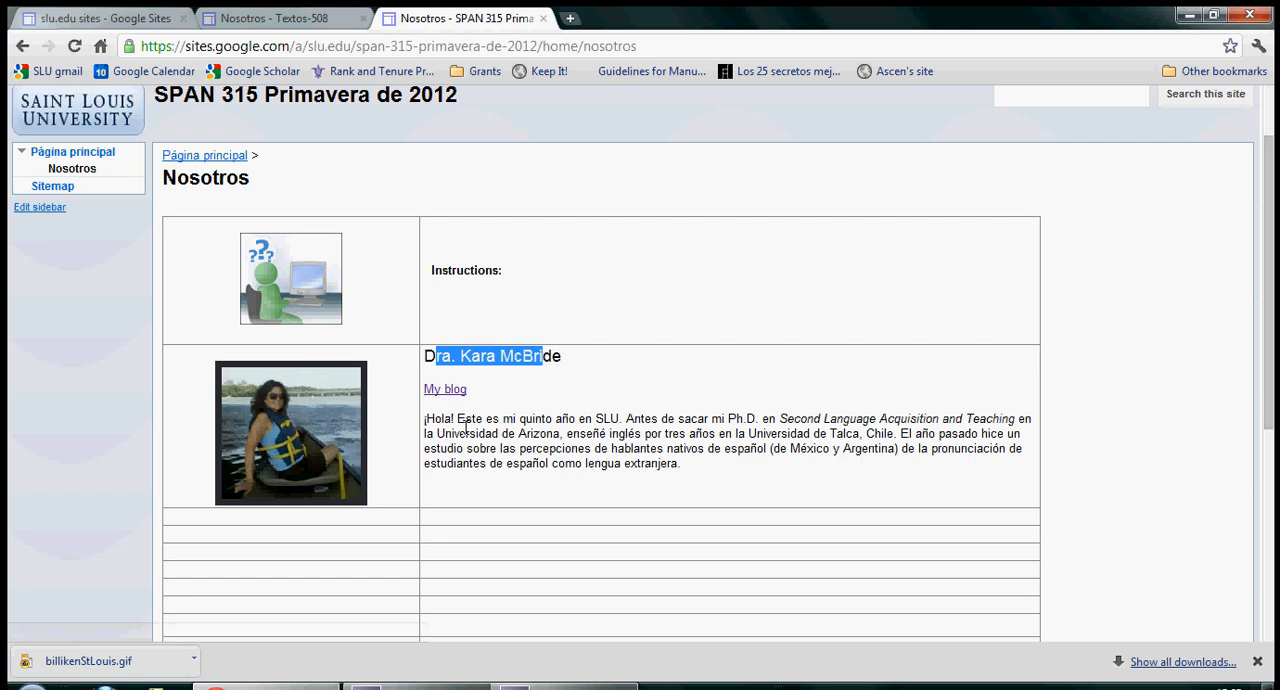
{"action": "mouse_move", "coordinate": [434, 418]}
{"action": "left_mouse_down"}
{"action": "mouse_move", "coordinate": [612, 436]}
{"action": "mouse_move", "coordinate": [688, 465]}
{"action": "mouse_move", "coordinate": [425, 425]}
{"action": "left_mouse_up"}
{"action": "left_click", "coordinate": [677, 456]}
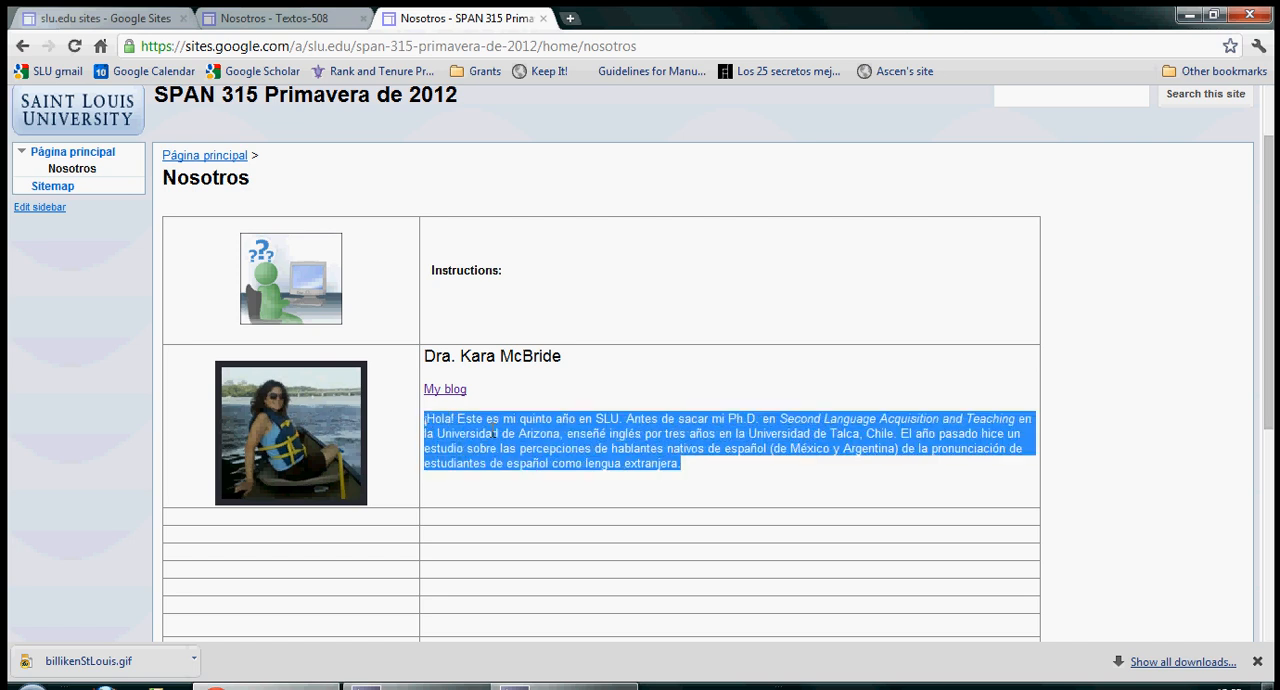
{"action": "scroll", "coordinate": [656, 330], "scroll_direction": "up", "scroll_amount": 1}
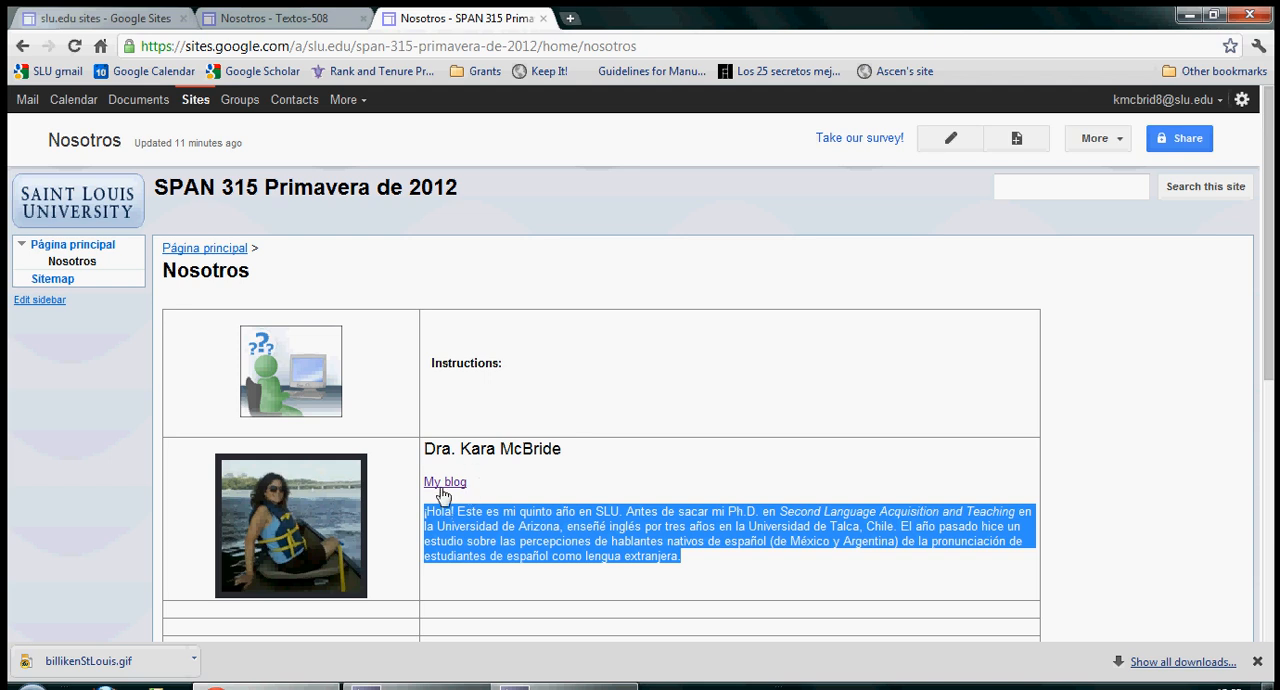
Step: Start a new page in the SPAN 315 site named Fulana, using the Announcements template
{"action": "left_click", "coordinate": [1016, 140]}
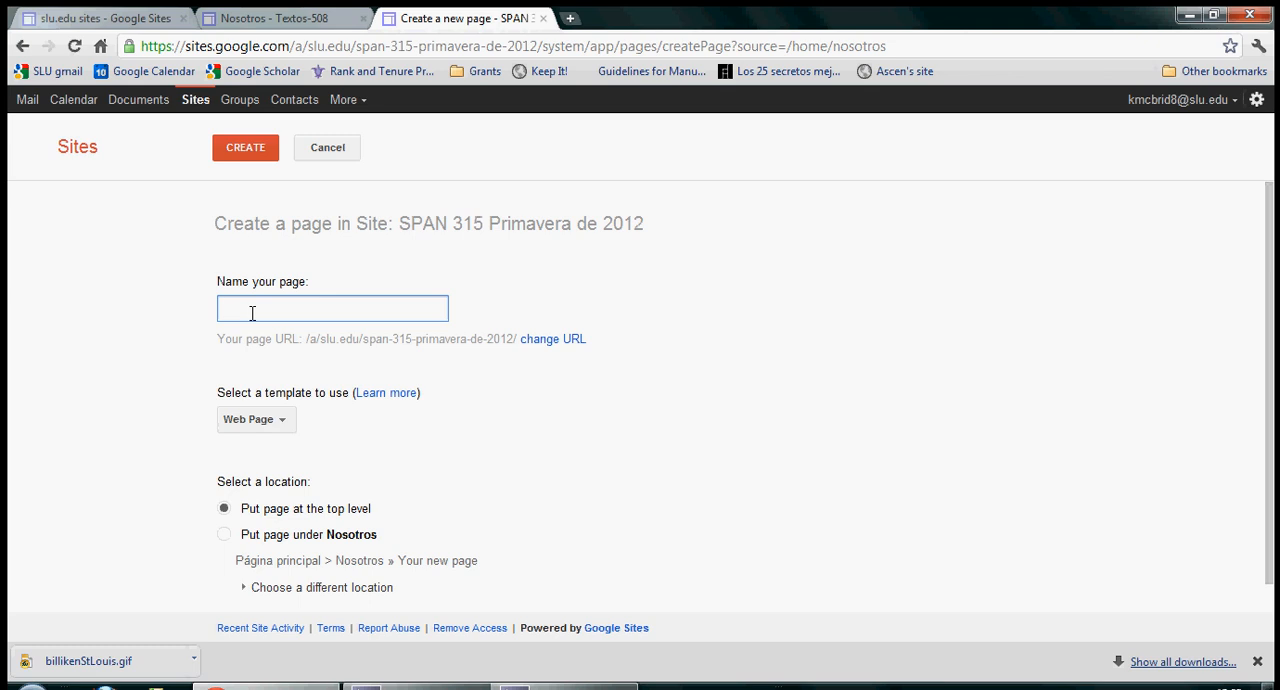
{"action": "type", "text": "Fulana"}
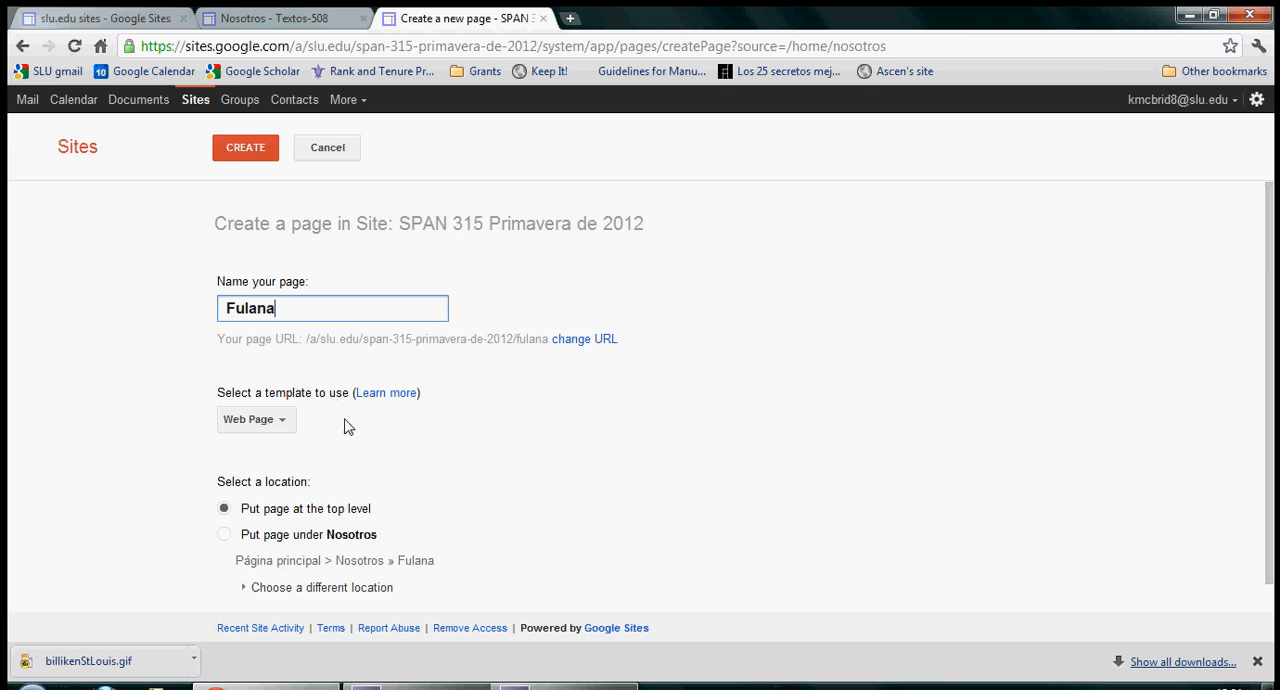
{"action": "left_click", "coordinate": [284, 425]}
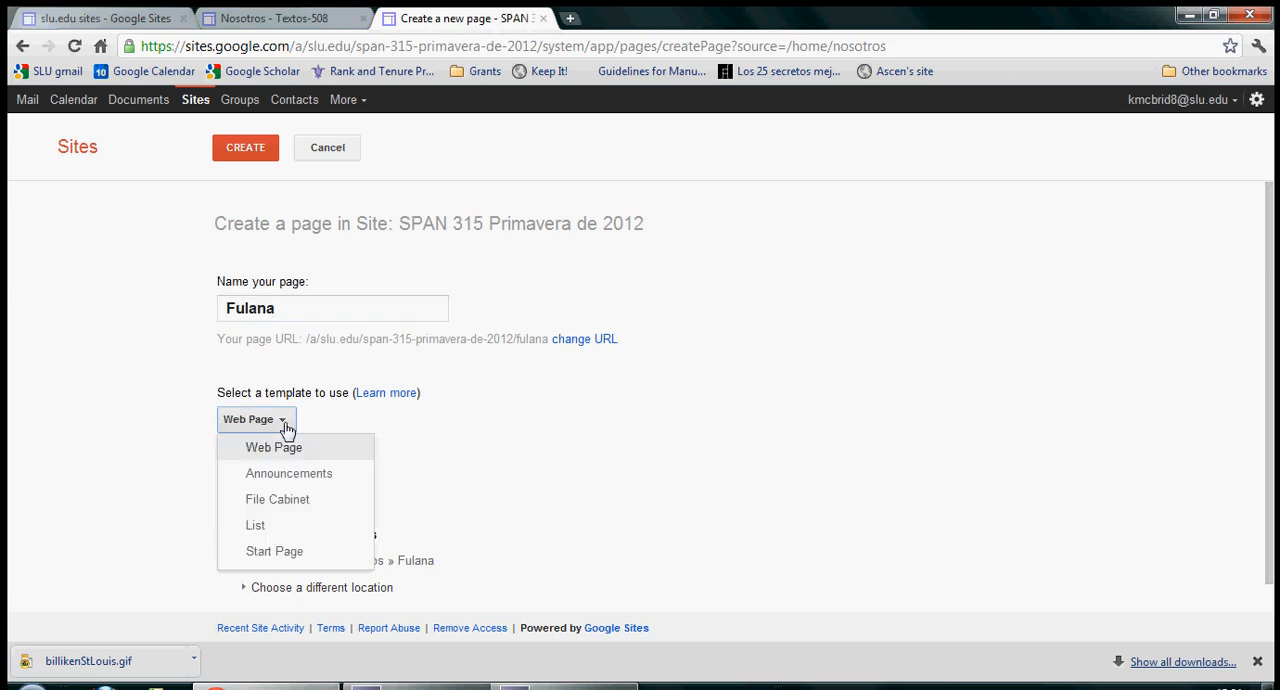
{"action": "left_click", "coordinate": [288, 476]}
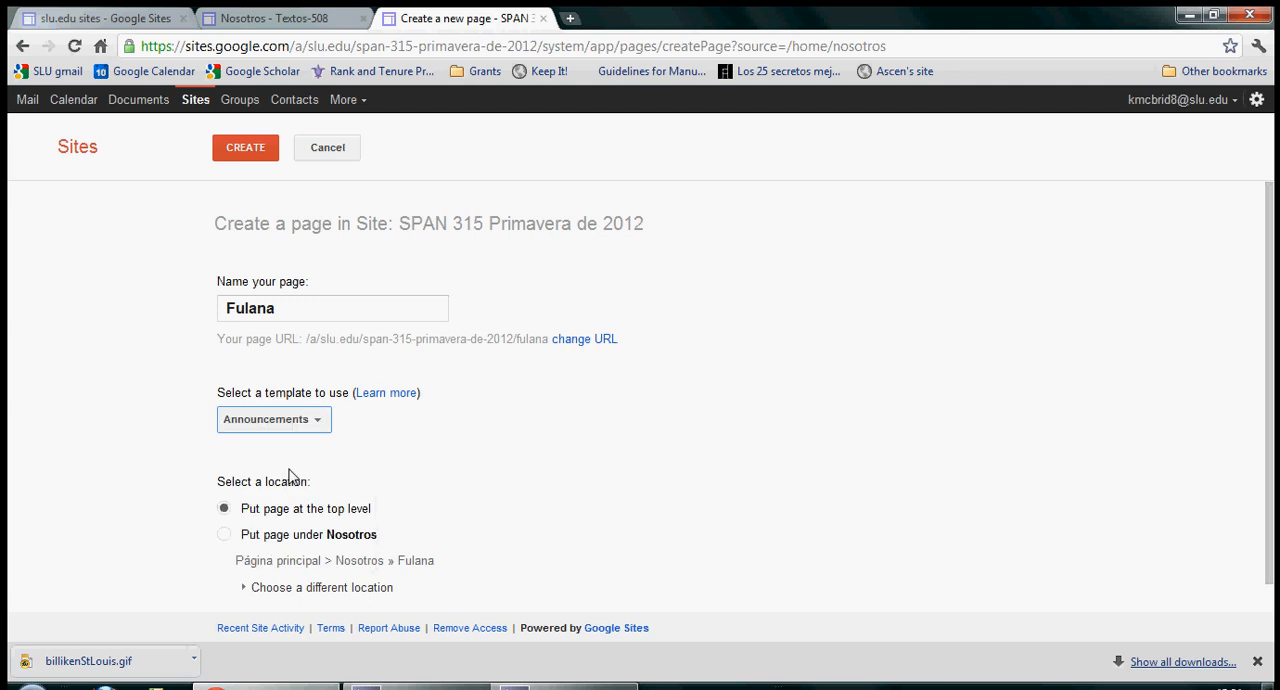
{"action": "scroll", "coordinate": [288, 476], "scroll_direction": "down", "scroll_amount": 1}
{"action": "left_click", "coordinate": [320, 398]}
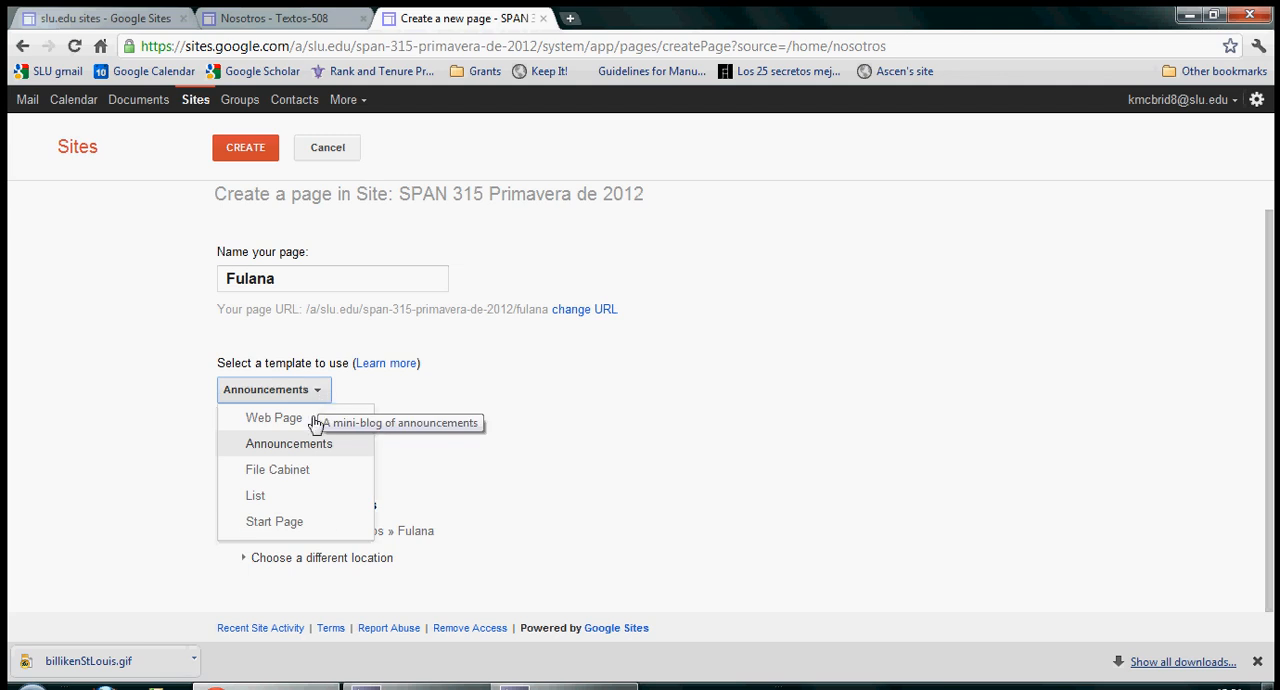
{"action": "left_click", "coordinate": [311, 446]}
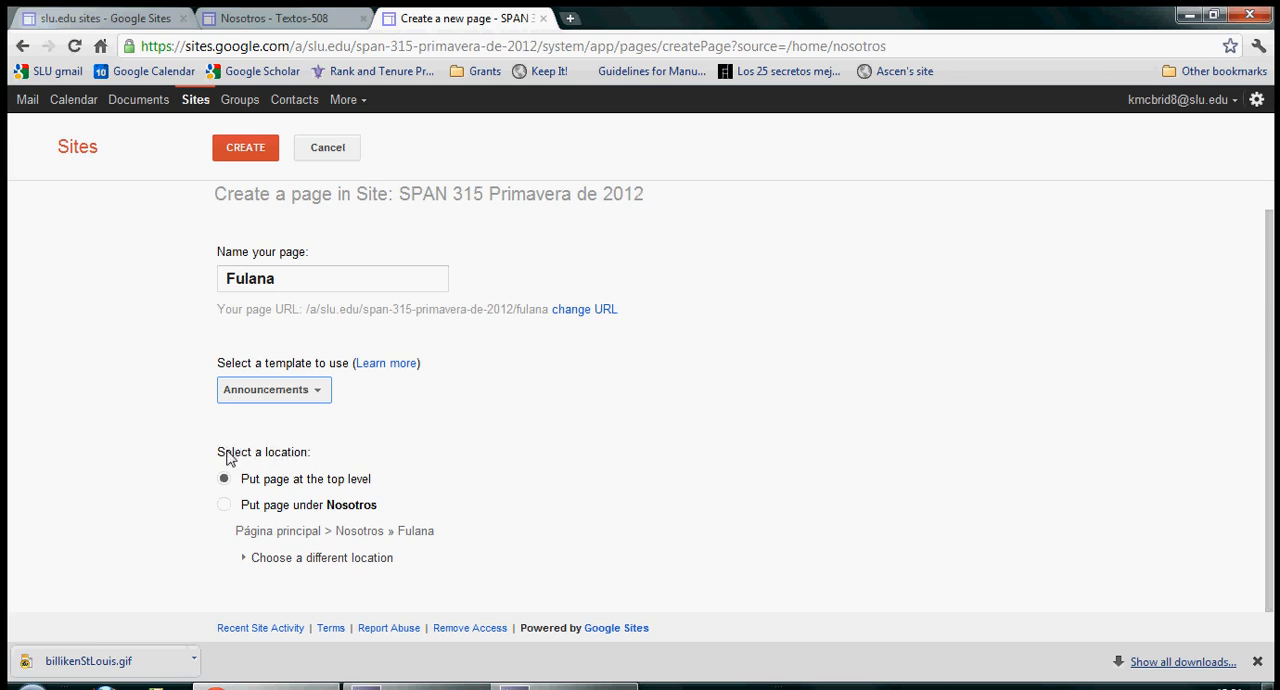
Step: Set the new page's location to under Nosotros and create the page
{"action": "left_click_drag", "start_coordinate": [227, 454], "coordinate": [240, 489]}
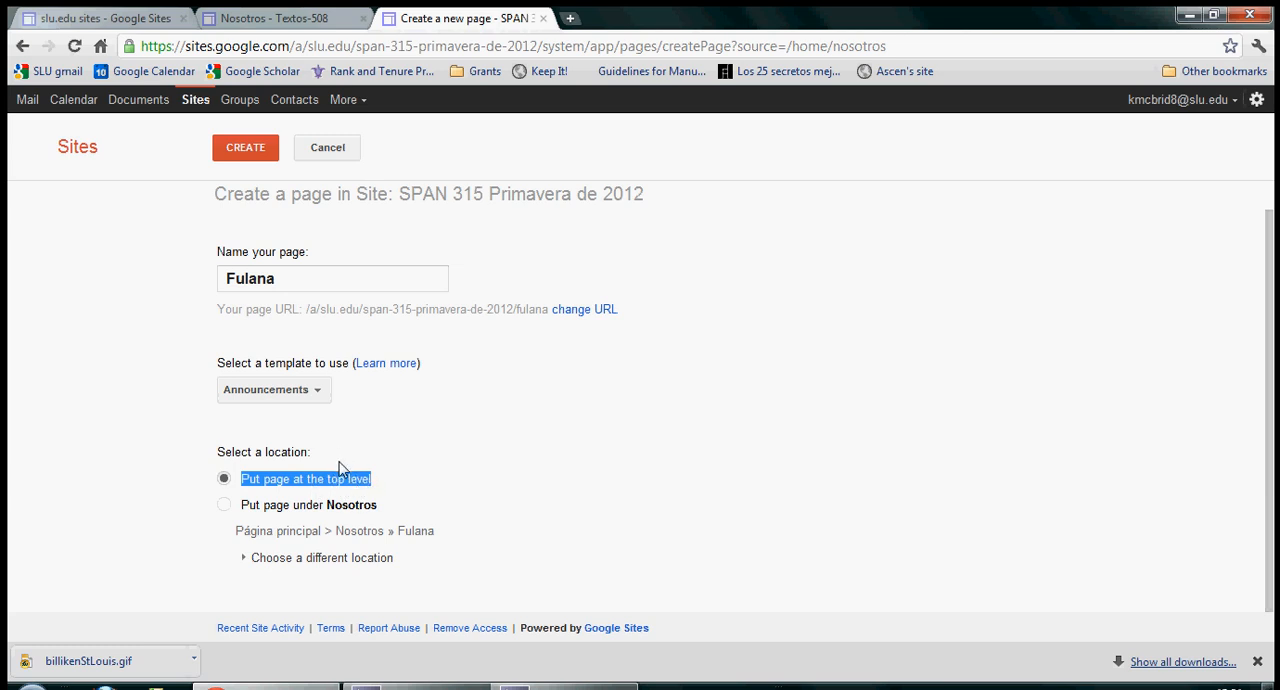
{"action": "left_click", "coordinate": [226, 507]}
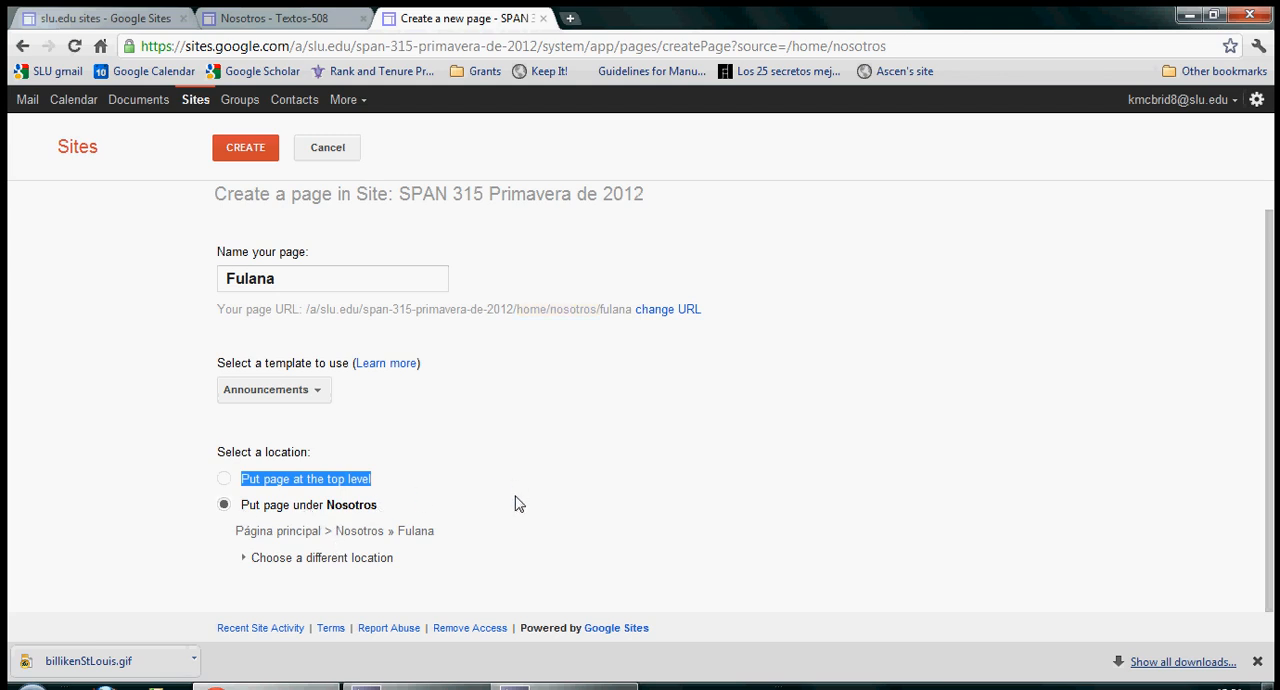
{"action": "left_click", "coordinate": [241, 153]}
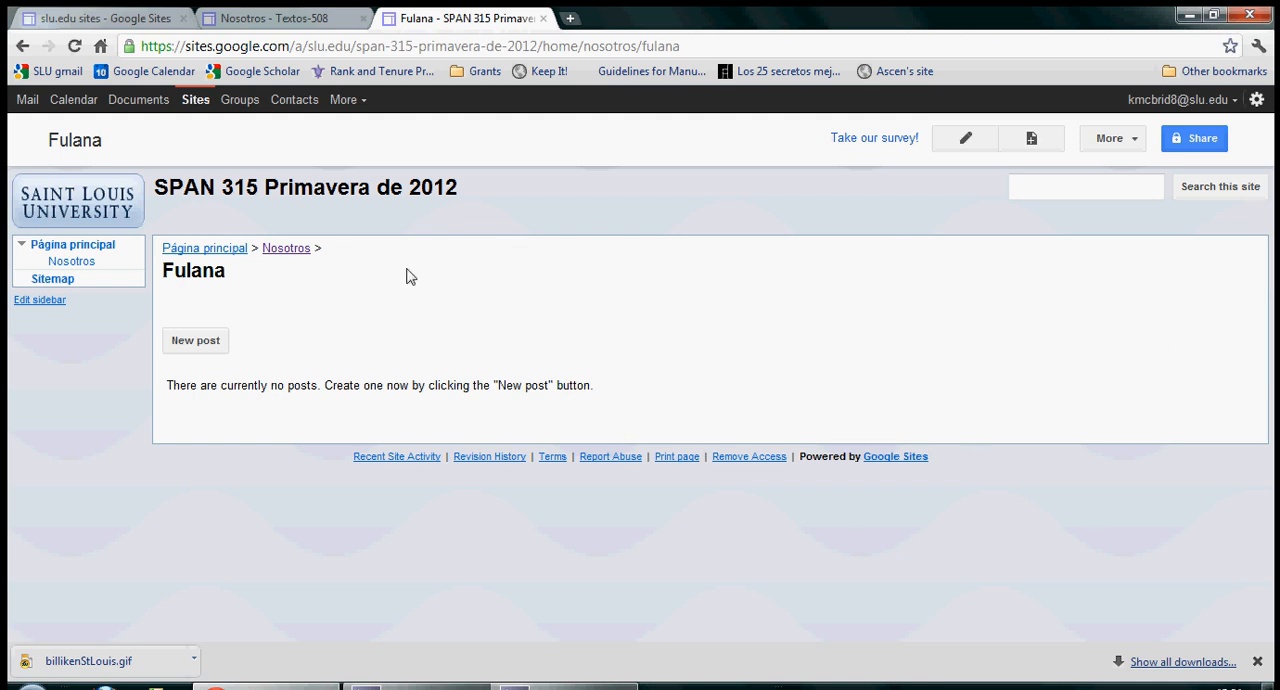
Step: Start a new post on the Fulana page and title it "Título"
{"action": "left_click", "coordinate": [193, 343]}
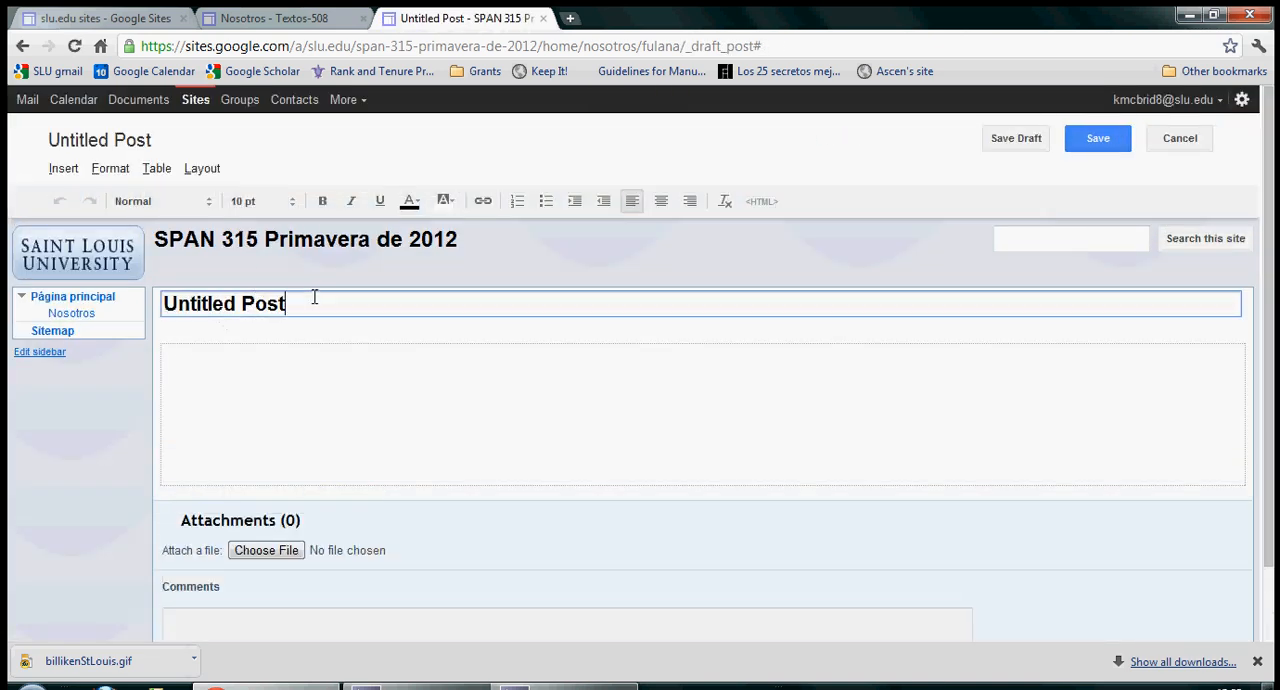
{"action": "left_click_drag", "start_coordinate": [314, 297], "coordinate": [155, 296]}
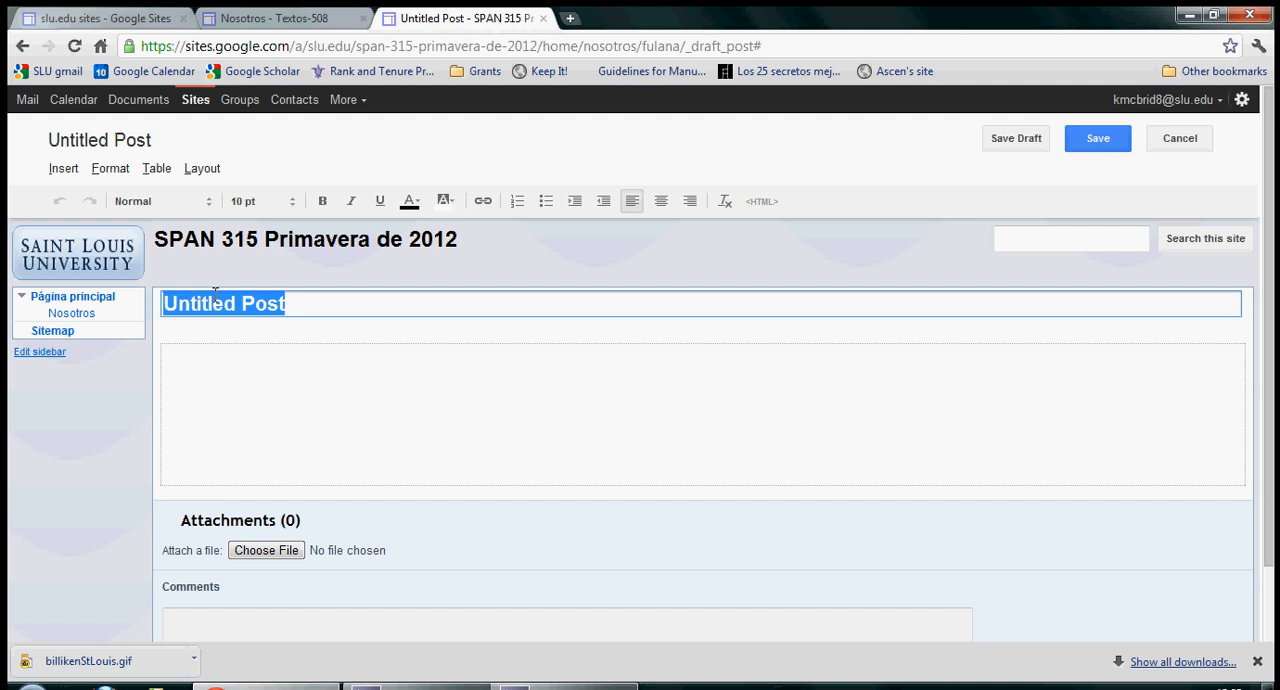
{"action": "type", "text": "Titul"}
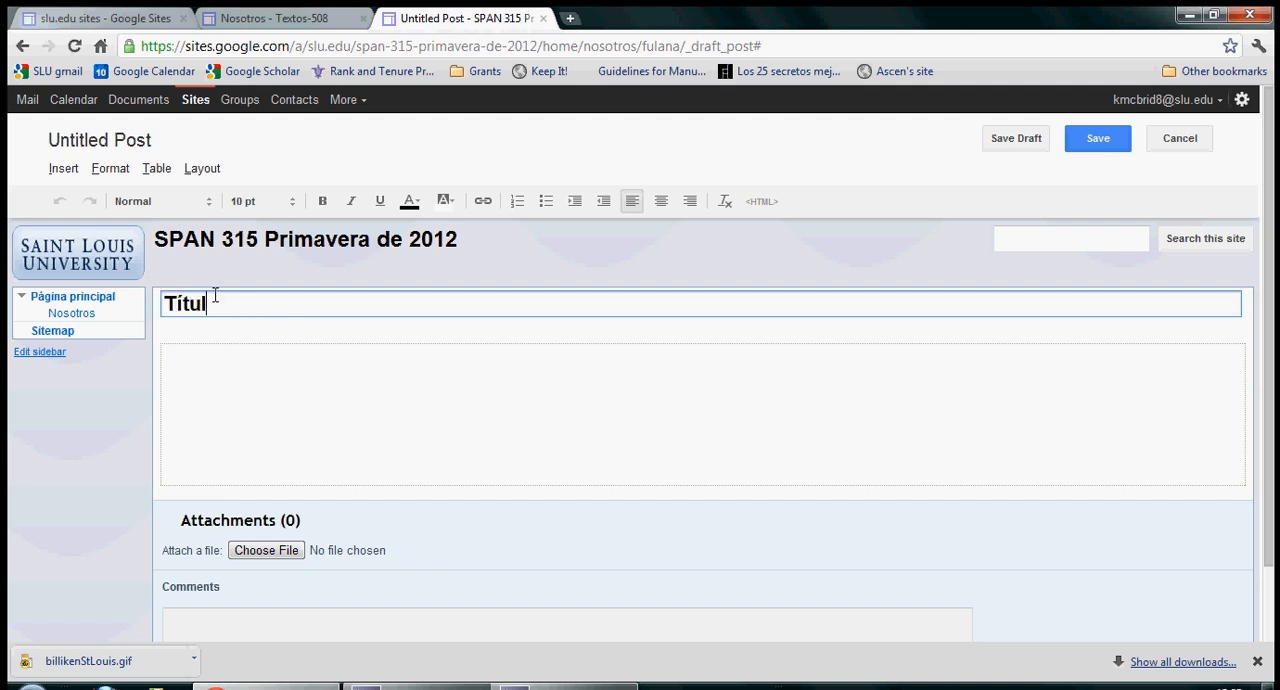
{"action": "type", "text": "o"}
Step: Enter "Things!!" as the post's body text and save the post as a draft
{"action": "left_click", "coordinate": [171, 387]}
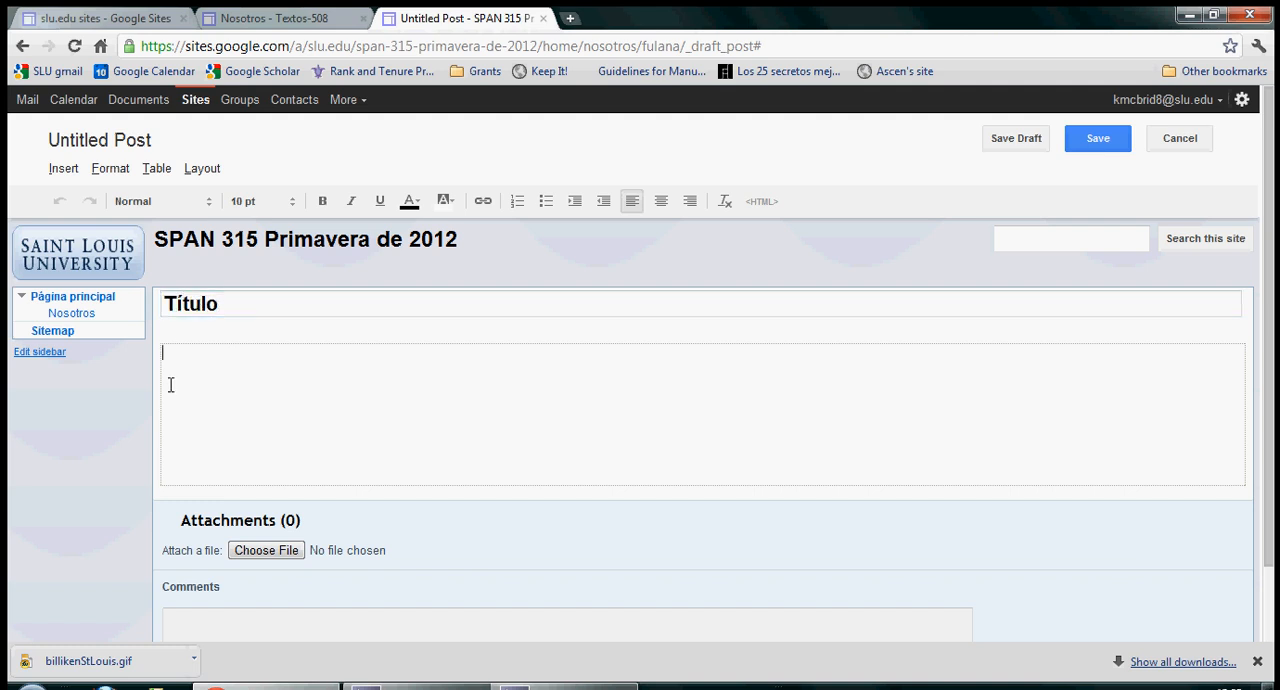
{"action": "type", "text": "Things!!"}
{"action": "scroll", "coordinate": [261, 550], "scroll_direction": "down", "scroll_amount": 2}
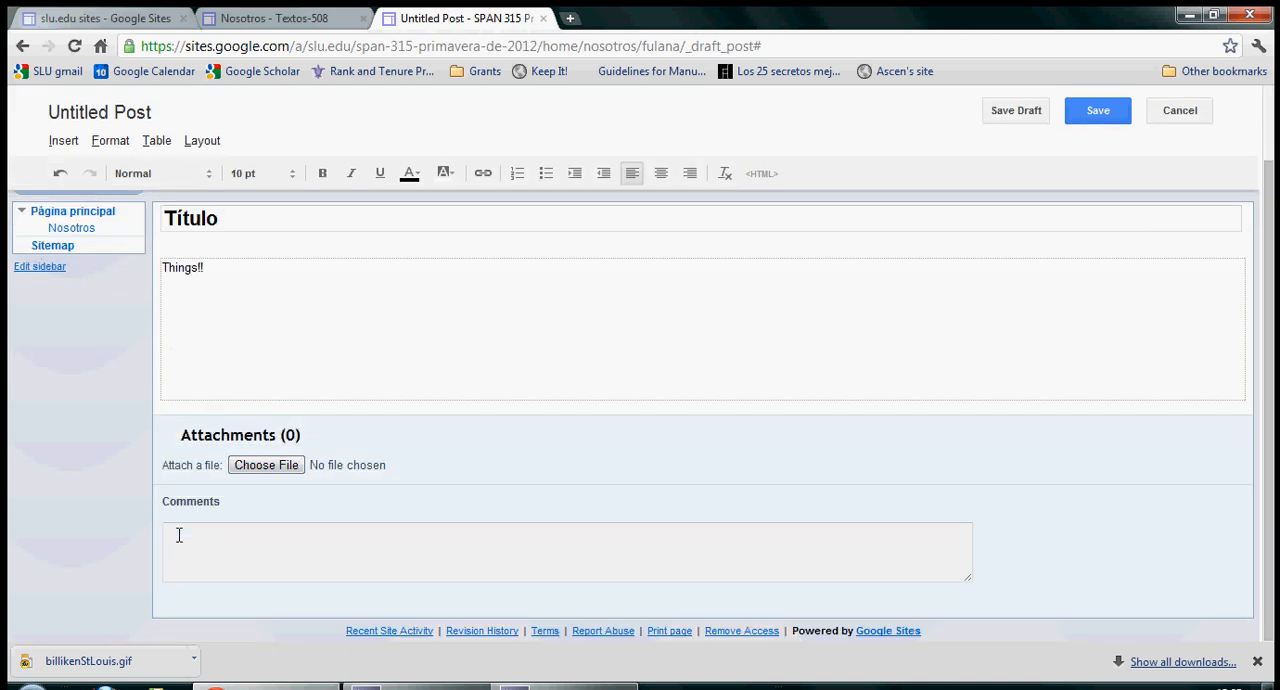
{"action": "scroll", "coordinate": [797, 493], "scroll_direction": "up", "scroll_amount": 2}
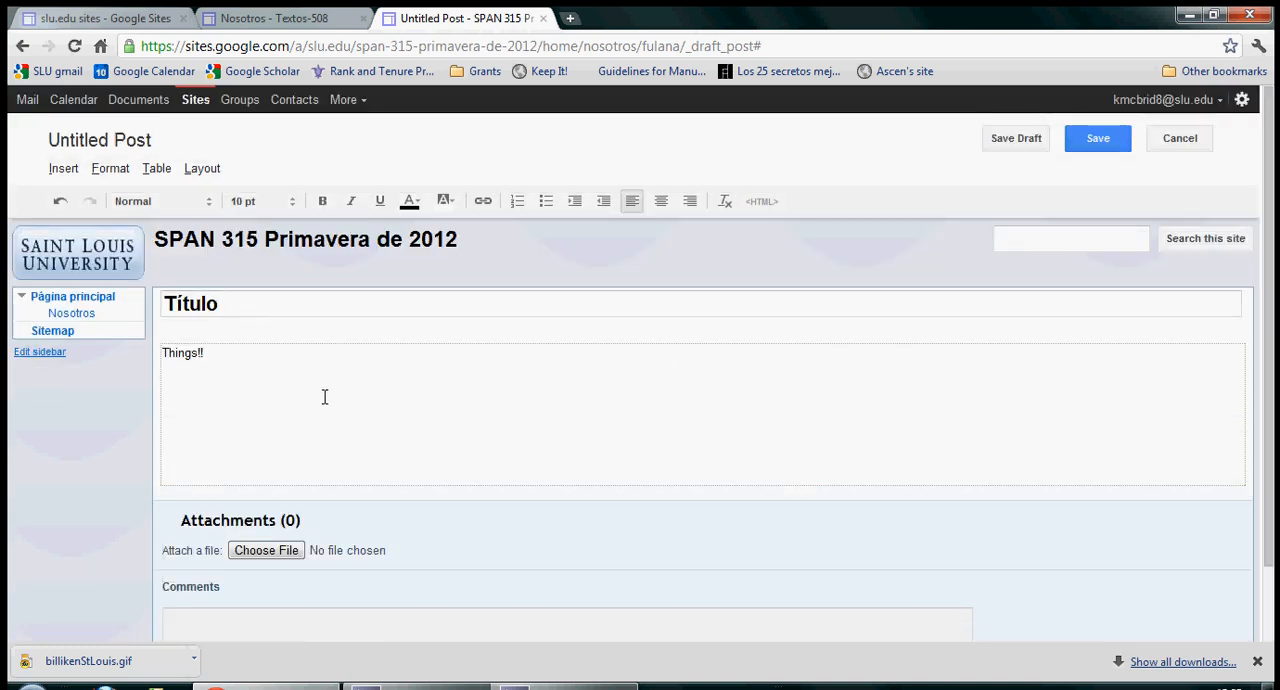
{"action": "left_click", "coordinate": [1022, 142]}
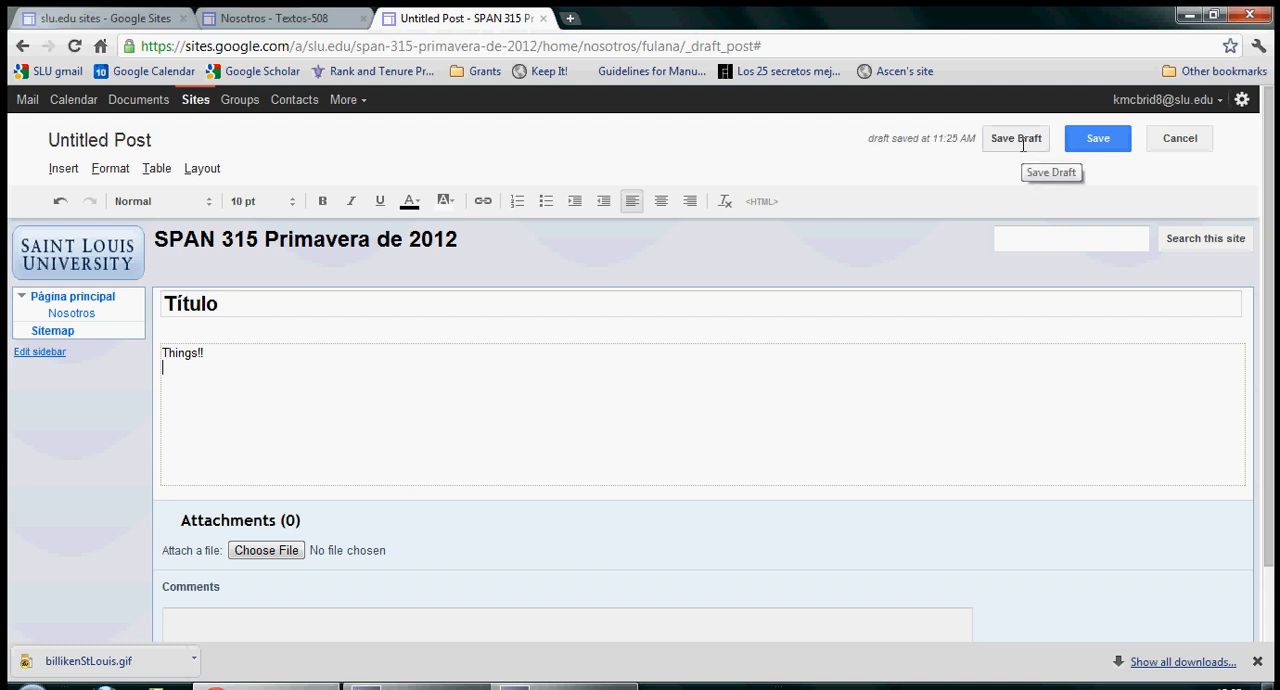
Step: Publish the Título post, go to the parent Nosotros page and open that page for editing
{"action": "left_click", "coordinate": [1100, 140]}
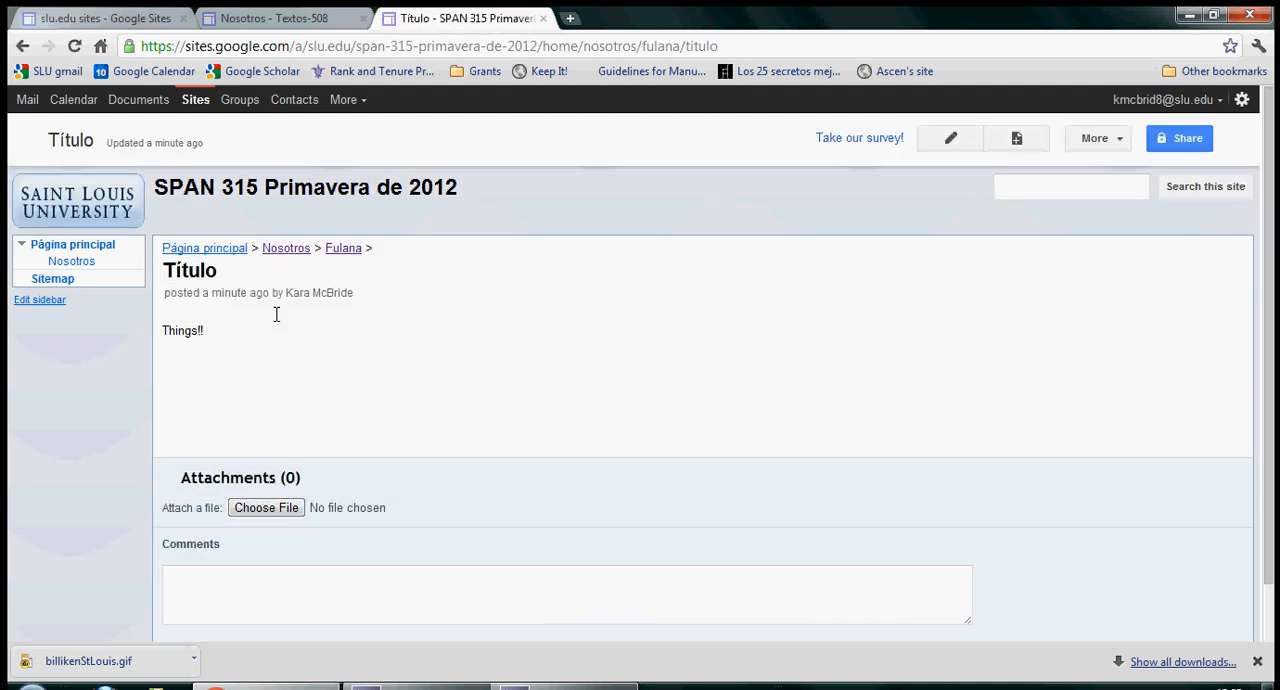
{"action": "left_click", "coordinate": [286, 250]}
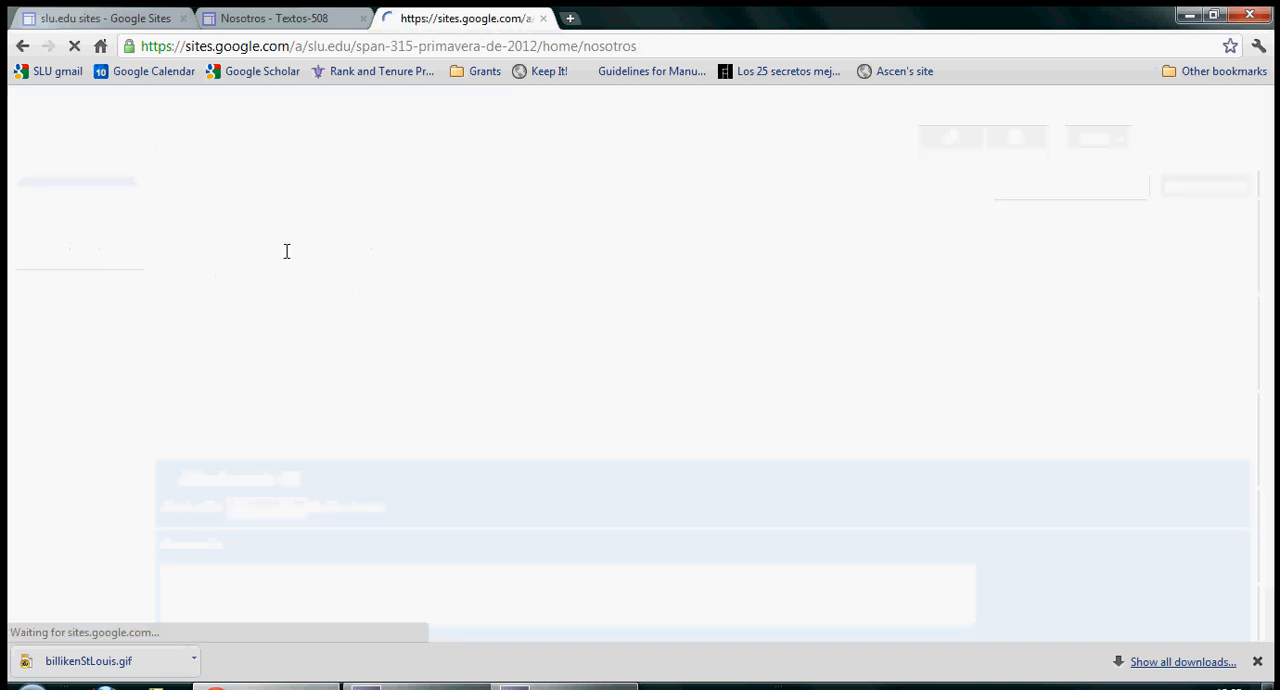
{"action": "scroll", "coordinate": [359, 360], "scroll_direction": "down", "scroll_amount": 4}
{"action": "scroll", "coordinate": [359, 360], "scroll_direction": "up", "scroll_amount": 1}
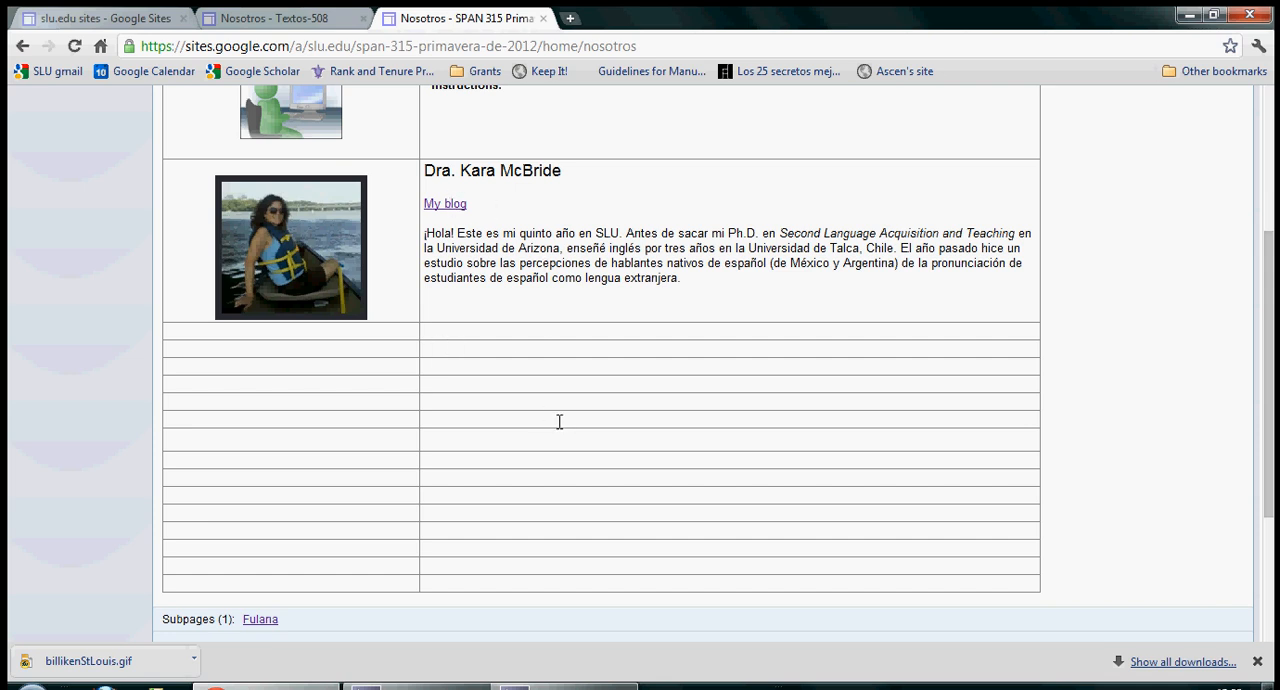
{"action": "left_click_drag", "start_coordinate": [673, 578], "coordinate": [434, 203]}
{"action": "scroll", "coordinate": [685, 451], "scroll_direction": "up", "scroll_amount": 3}
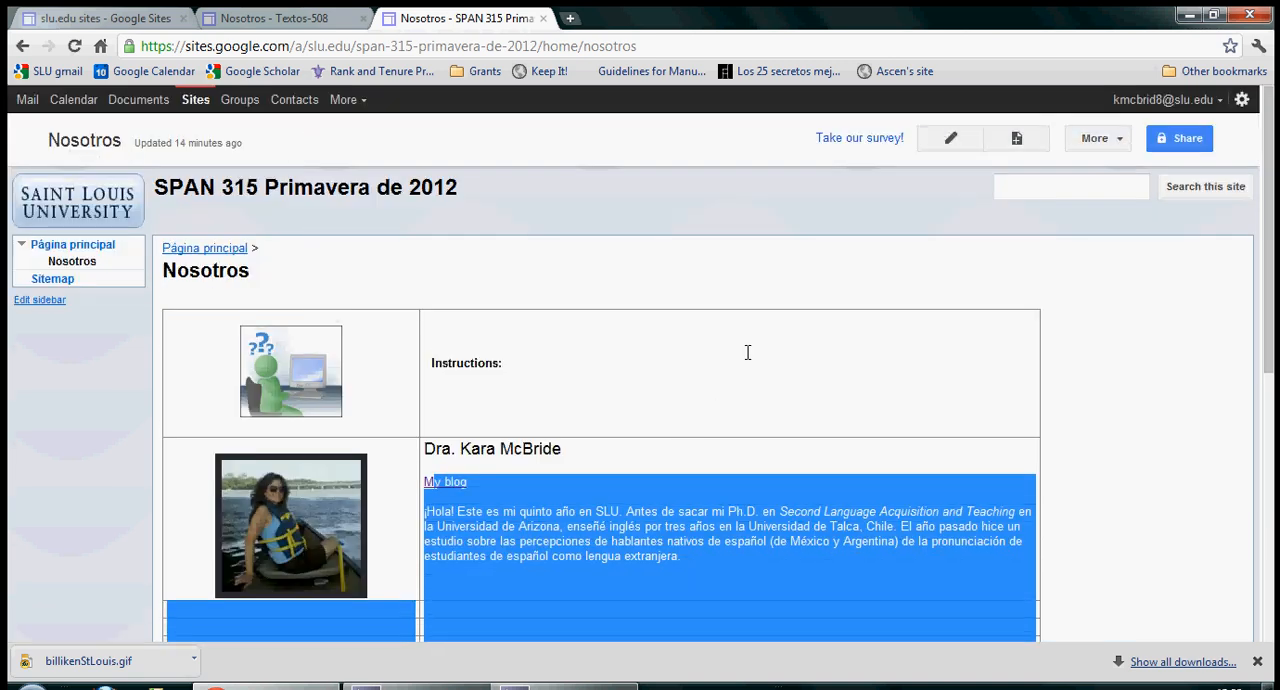
{"action": "left_click", "coordinate": [726, 239]}
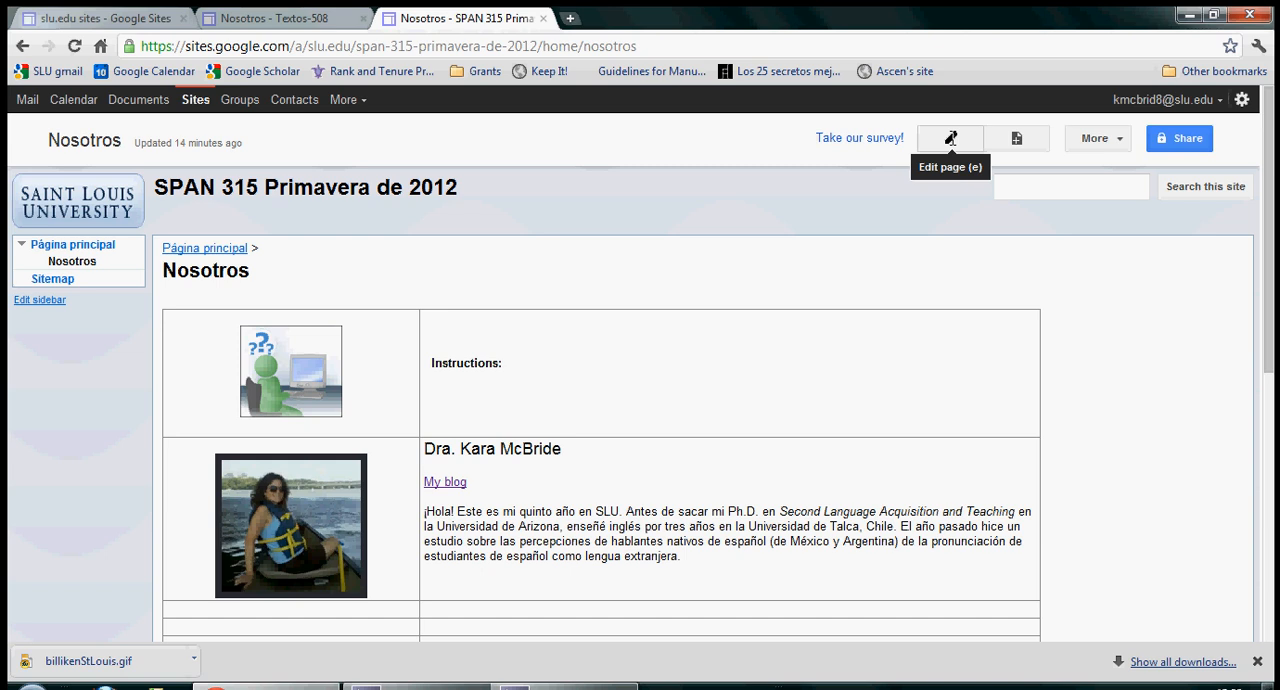
{"action": "left_click", "coordinate": [950, 138]}
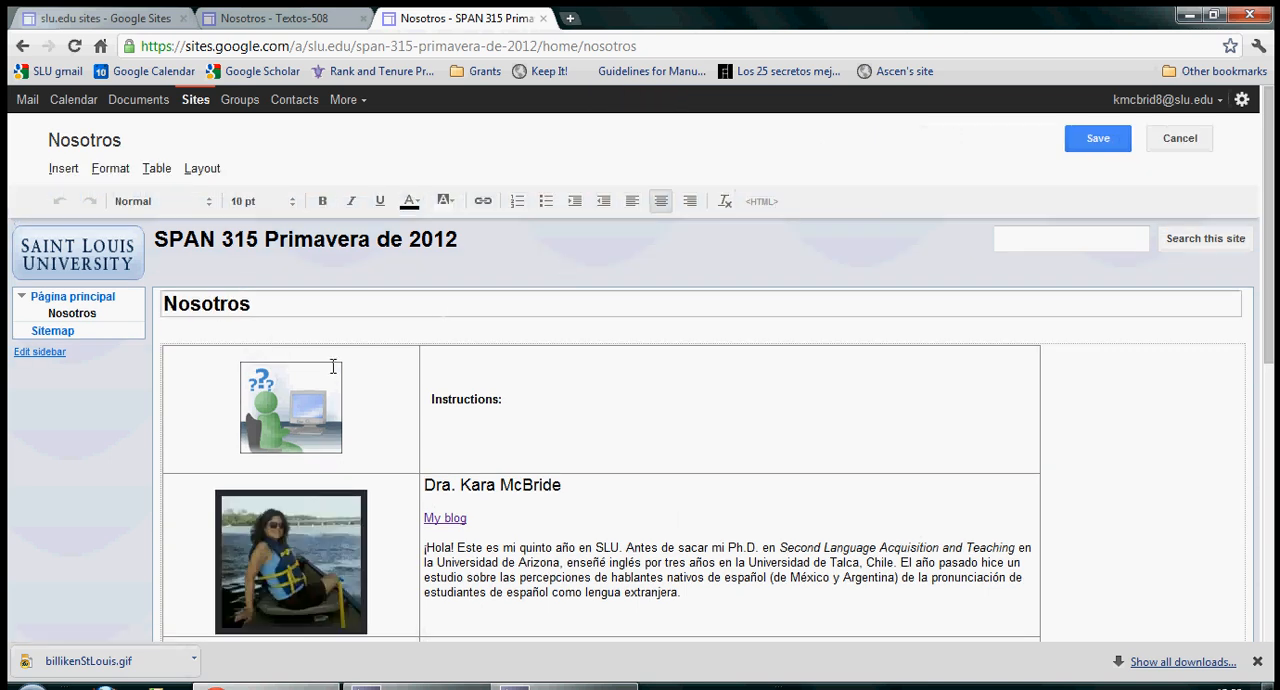
Step: Insert the image BILLIKEN.gif in the empty table cell directly below the existing portrait photo and centre it
{"action": "scroll", "coordinate": [578, 527], "scroll_direction": "down", "scroll_amount": 1}
{"action": "scroll", "coordinate": [578, 527], "scroll_direction": "down", "scroll_amount": 2}
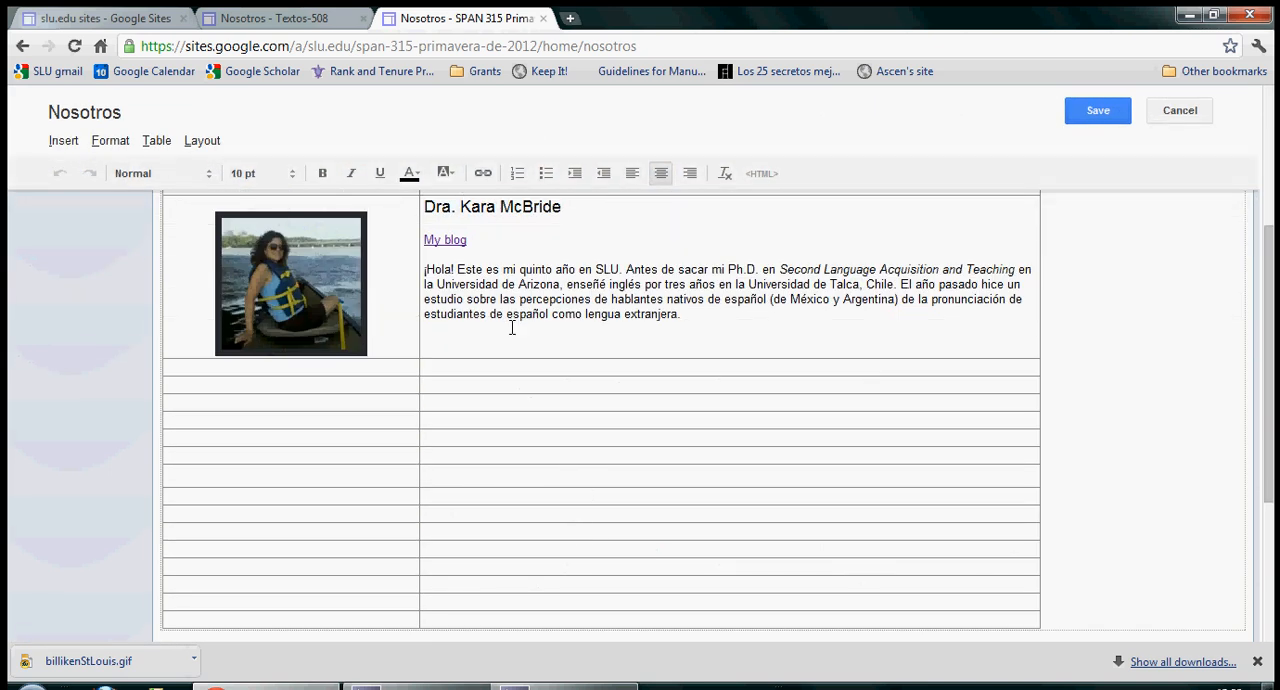
{"action": "scroll", "coordinate": [560, 331], "scroll_direction": "up", "scroll_amount": 1}
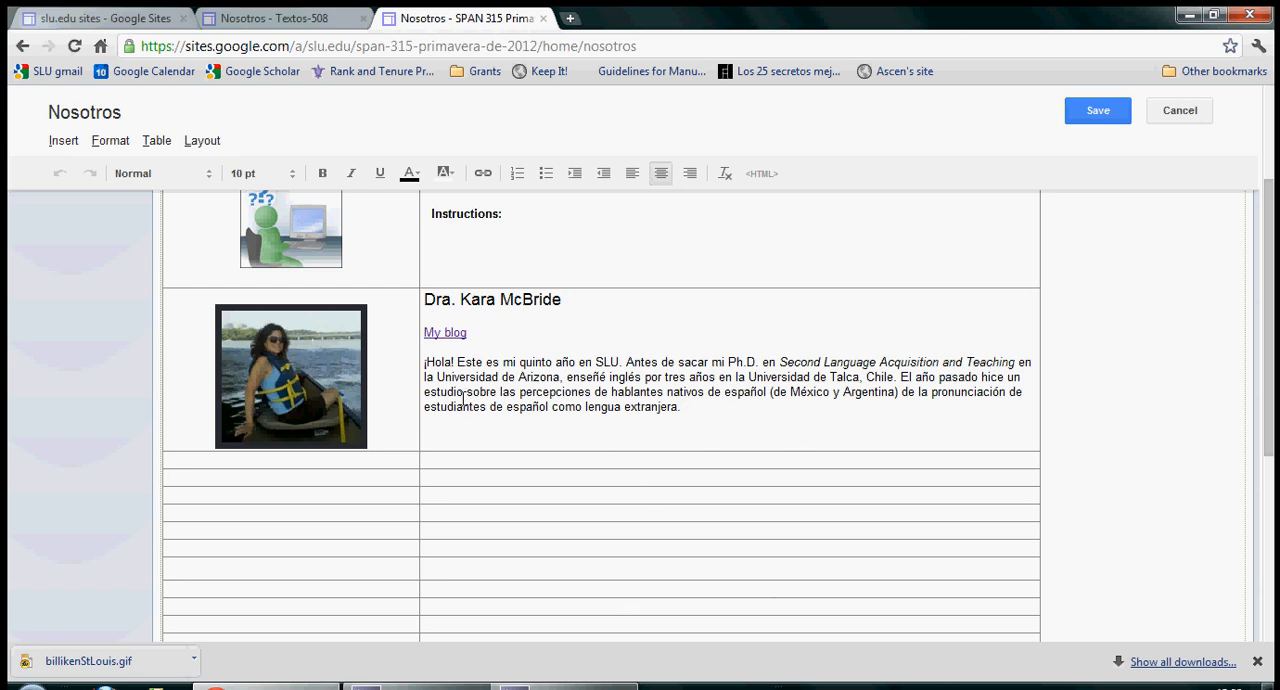
{"action": "scroll", "coordinate": [465, 410], "scroll_direction": "down", "scroll_amount": 1}
{"action": "left_click", "coordinate": [286, 366]}
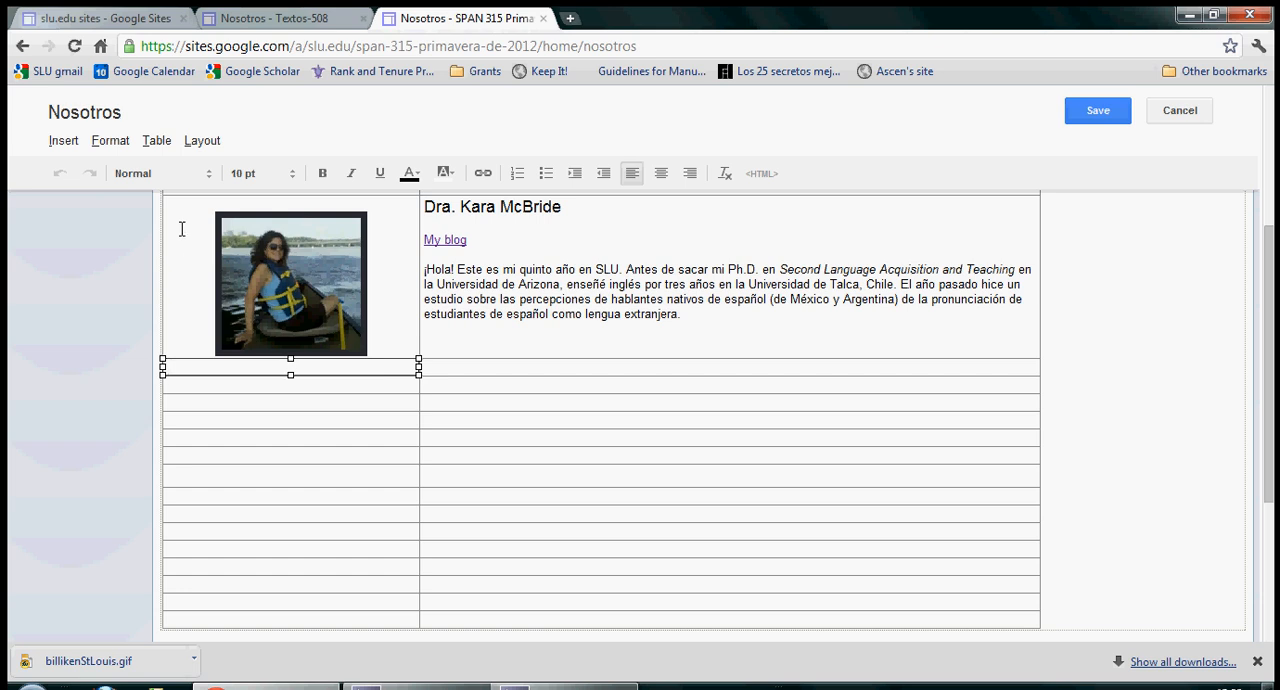
{"action": "left_click", "coordinate": [69, 140]}
{"action": "left_click", "coordinate": [101, 197]}
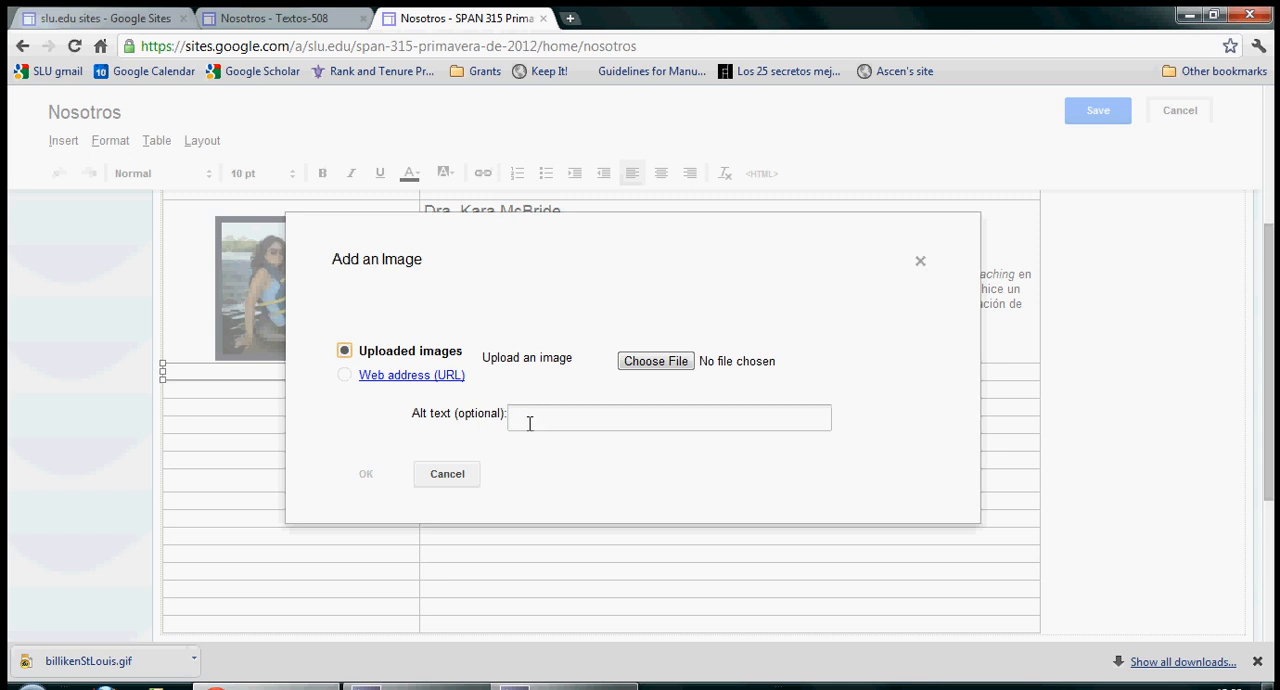
{"action": "left_click", "coordinate": [679, 361]}
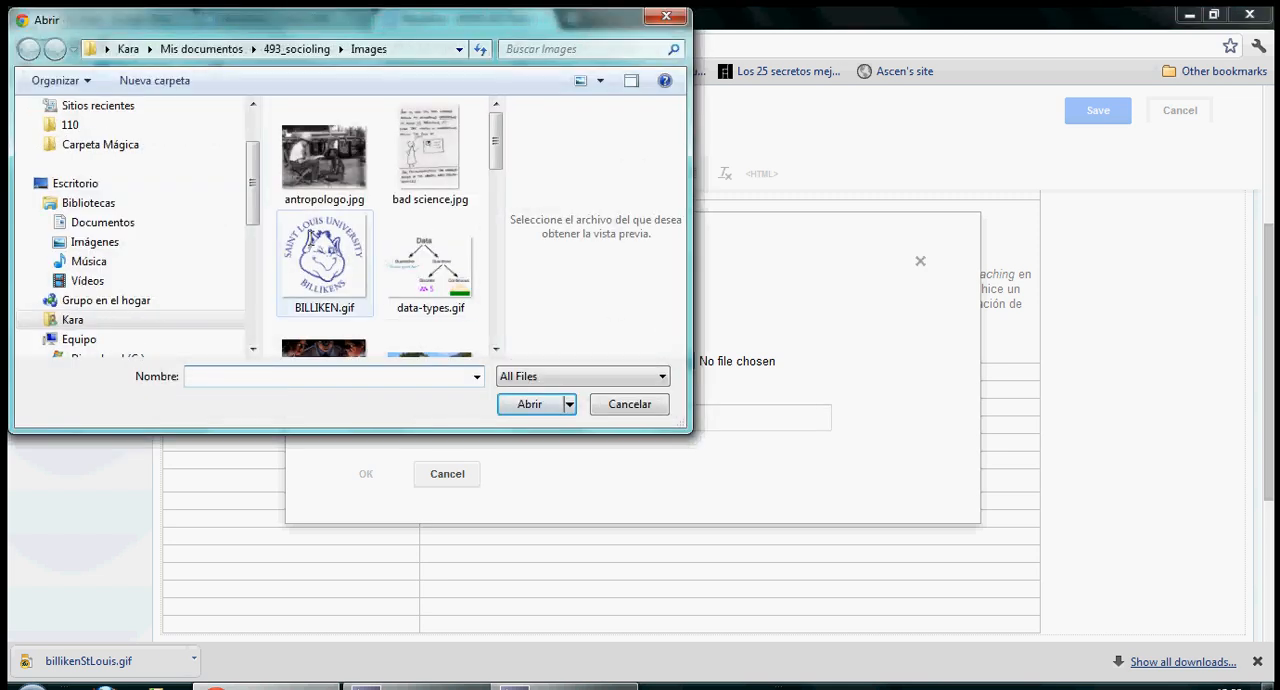
{"action": "double_click", "coordinate": [310, 240]}
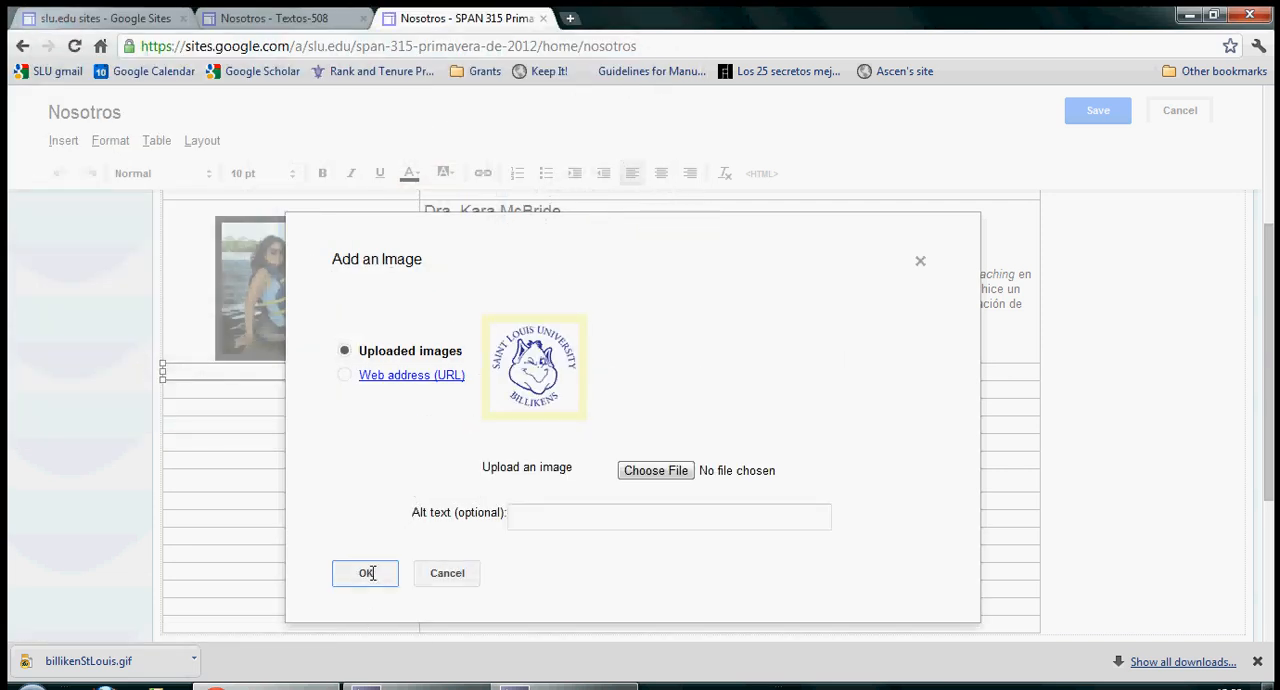
{"action": "left_click", "coordinate": [366, 573]}
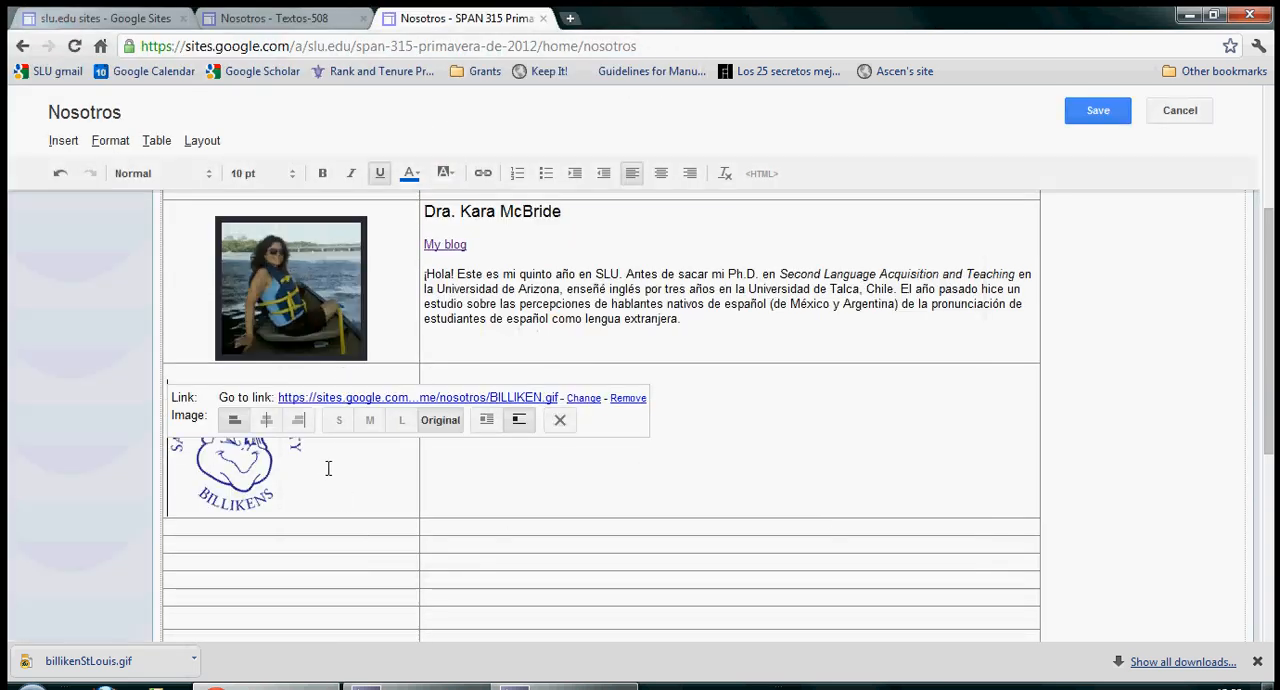
{"action": "left_click", "coordinate": [266, 419]}
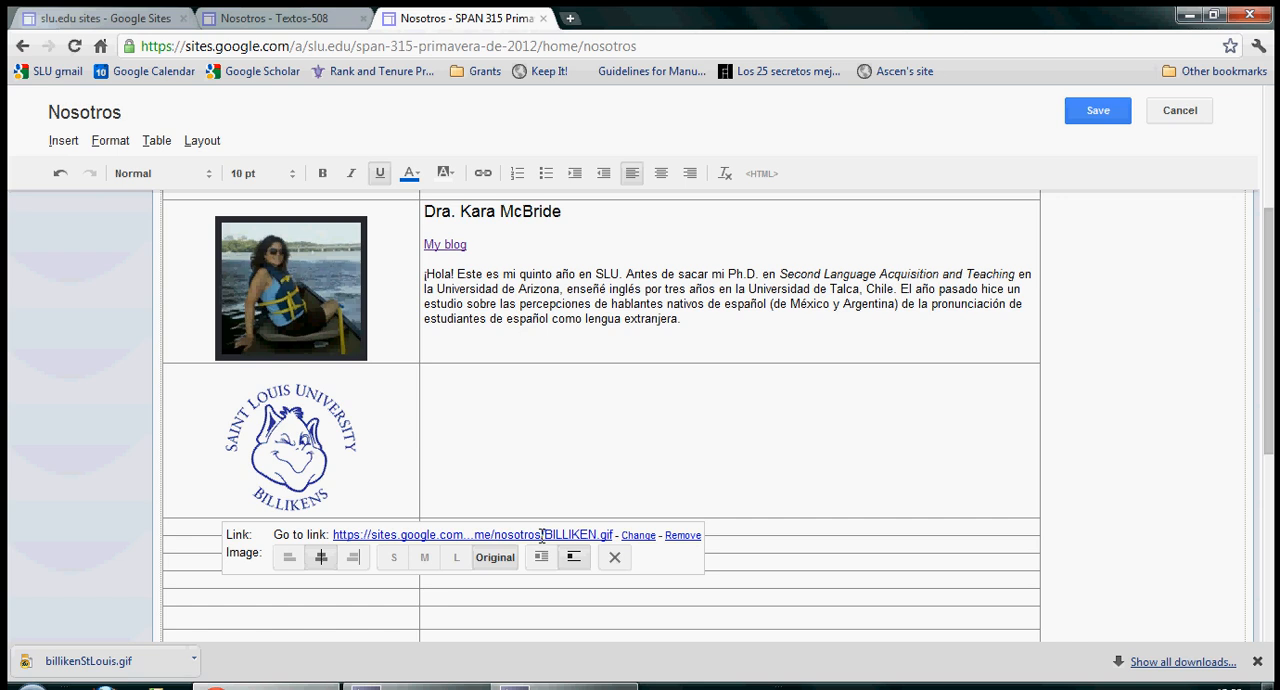
Step: Enter "Fulanita" in bold in the cell beside the Billiken image, with "Mi blog" in regular text on a line beneath it
{"action": "left_click", "coordinate": [464, 395]}
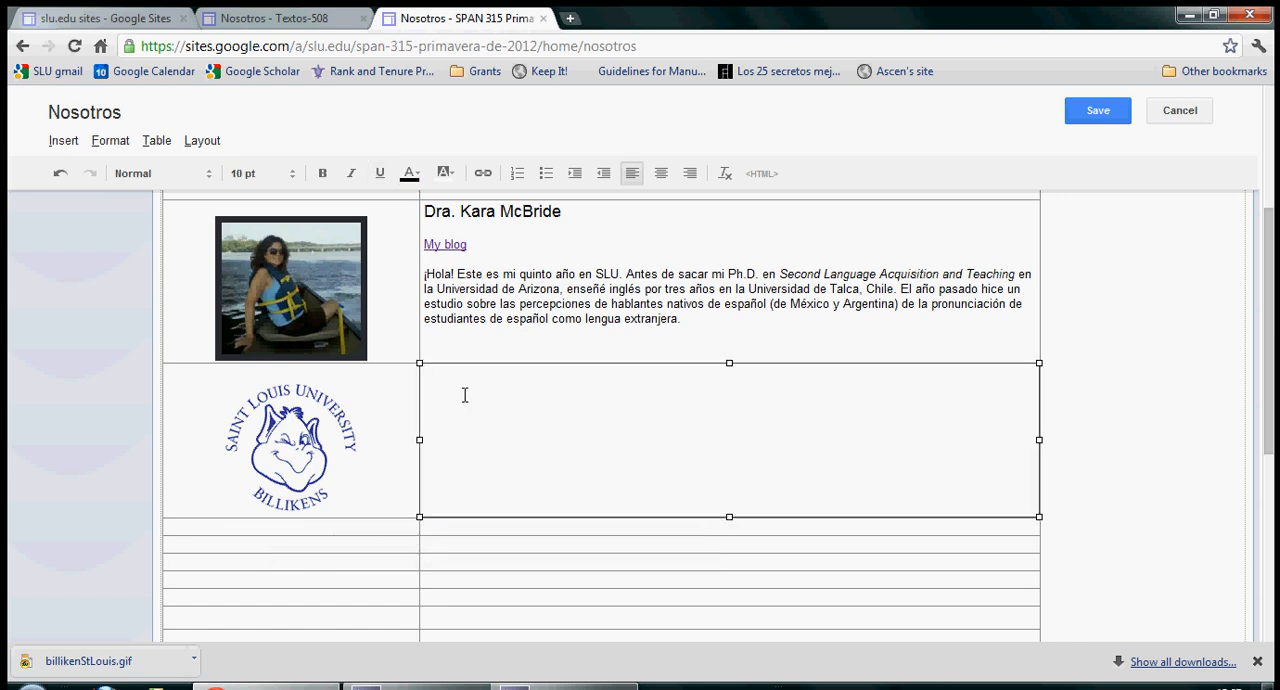
{"action": "left_click", "coordinate": [322, 174]}
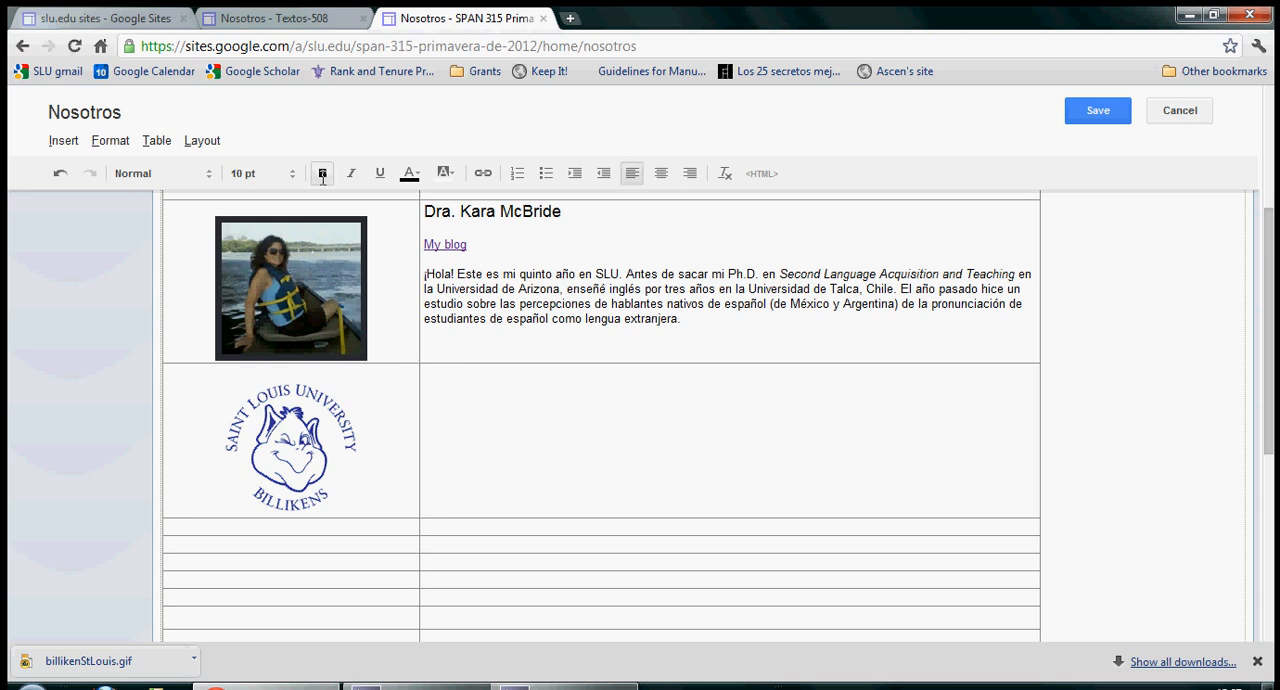
{"action": "type", "text": "Fulanita"}
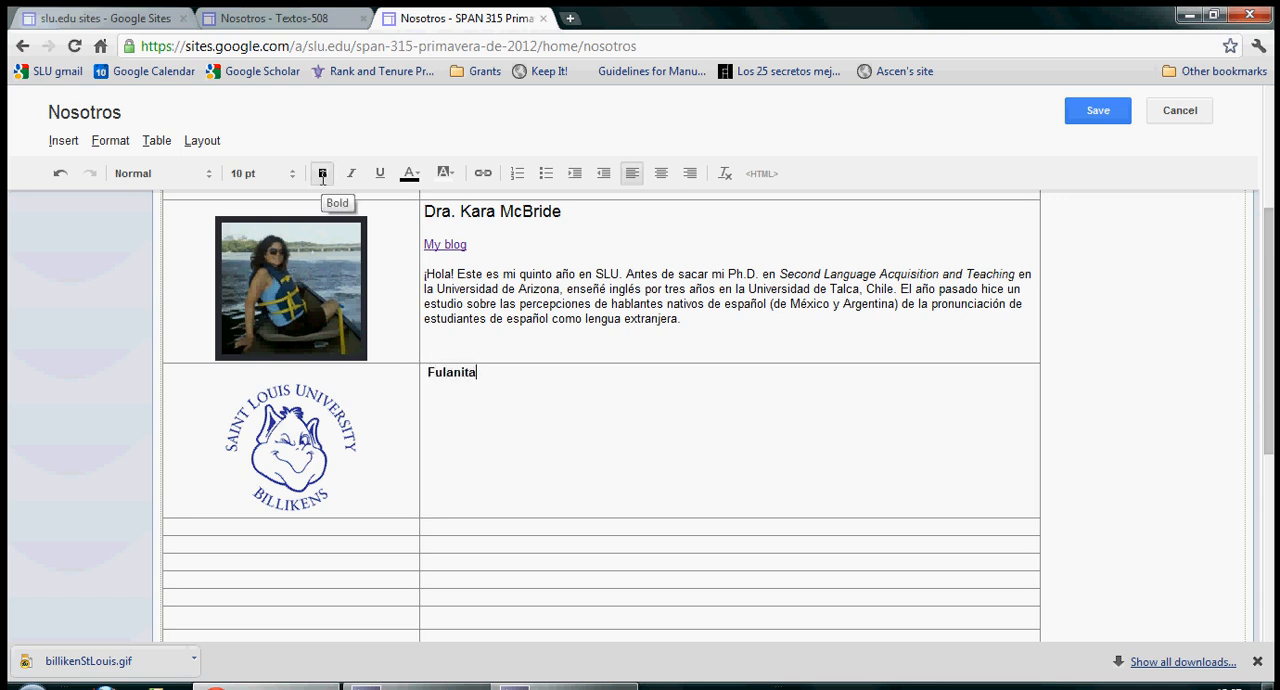
{"action": "key", "text": "Return"}
{"action": "type", "text": "Mi blog"}
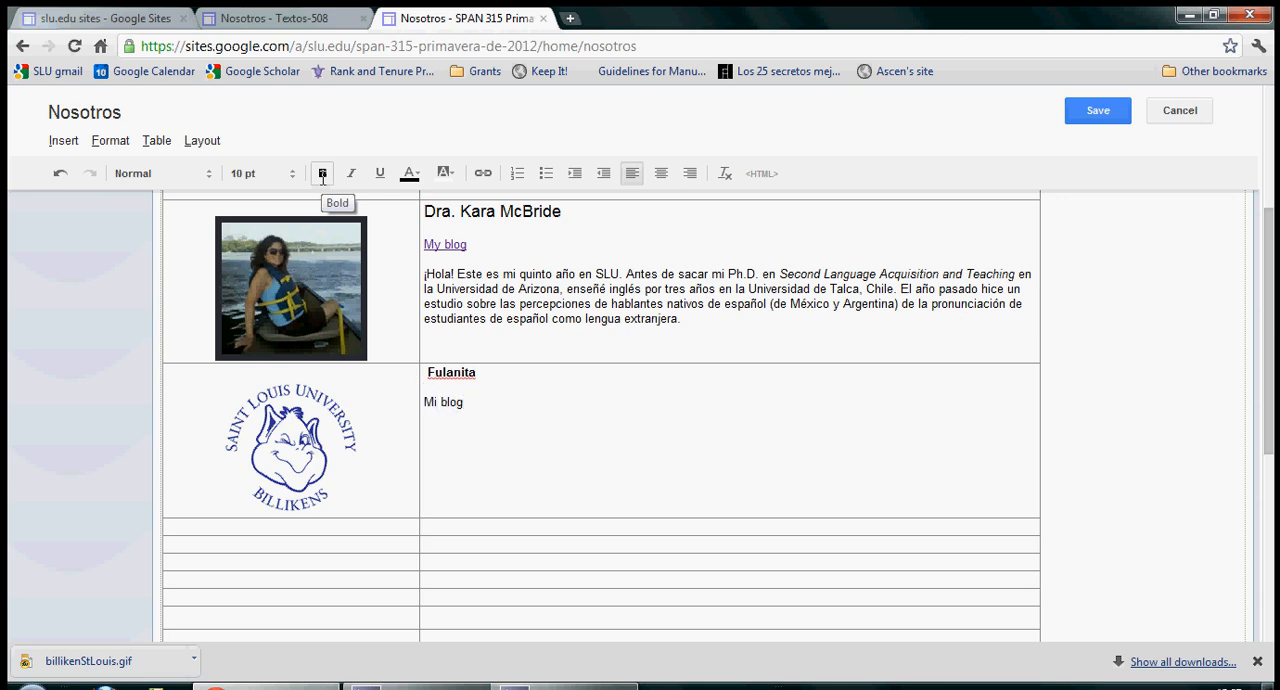
Step: Link the text "Mi blog" to the existing Fulana page under Página principal > Nosotros
{"action": "left_click_drag", "start_coordinate": [477, 409], "coordinate": [429, 411]}
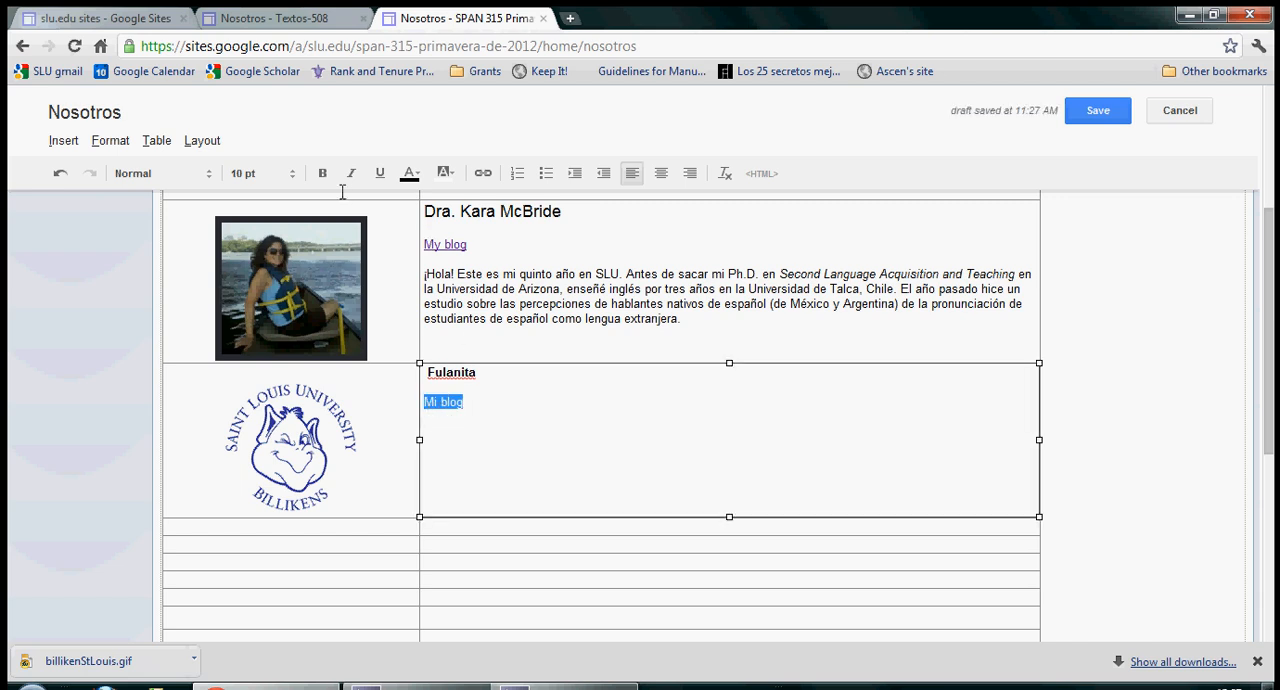
{"action": "left_click", "coordinate": [485, 175]}
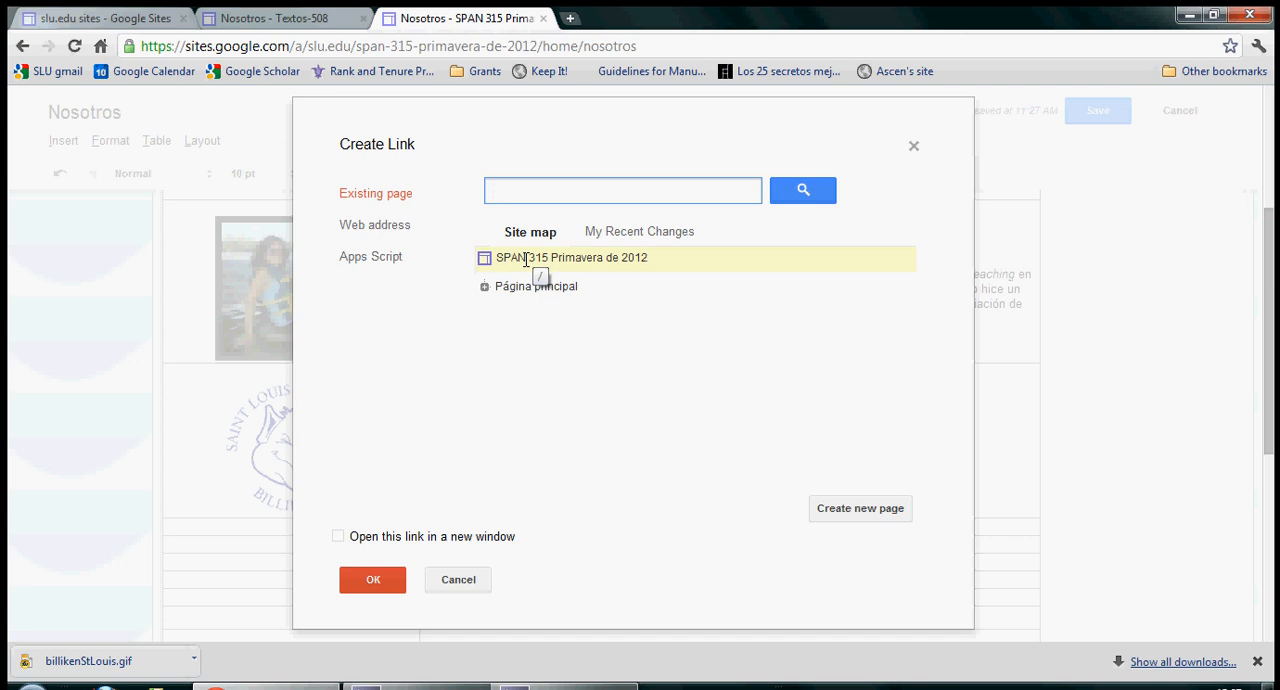
{"action": "left_click", "coordinate": [485, 287]}
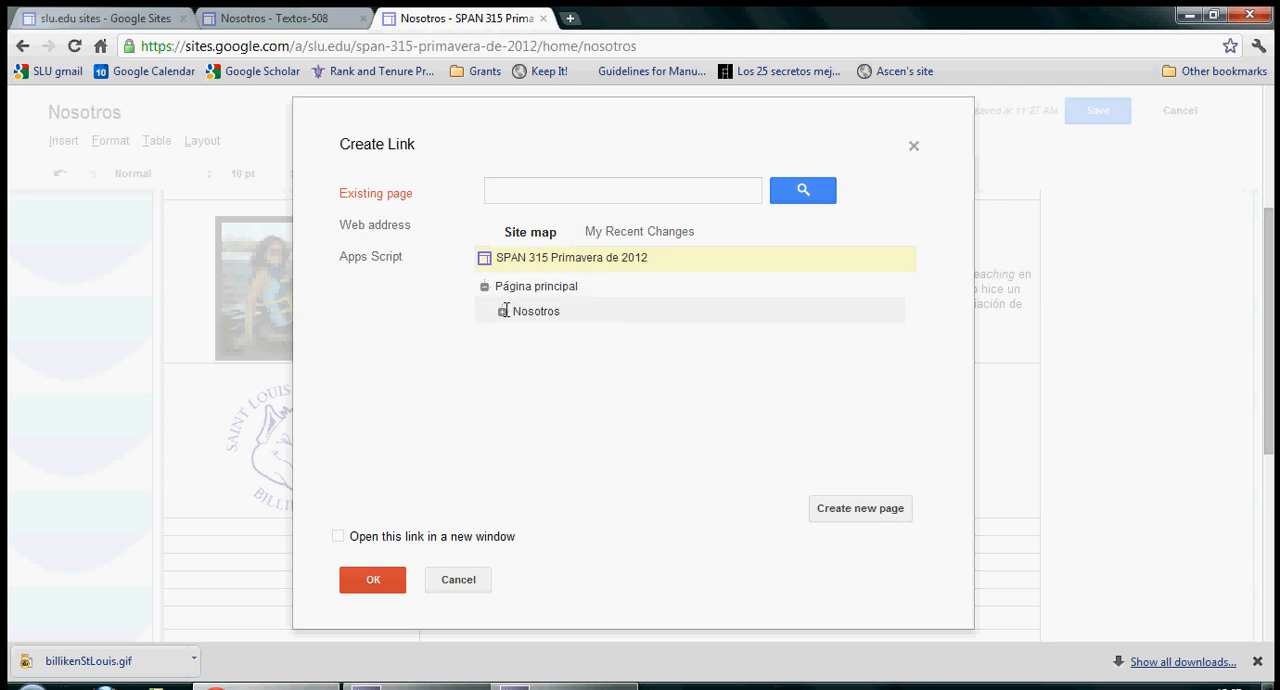
{"action": "left_click", "coordinate": [502, 312]}
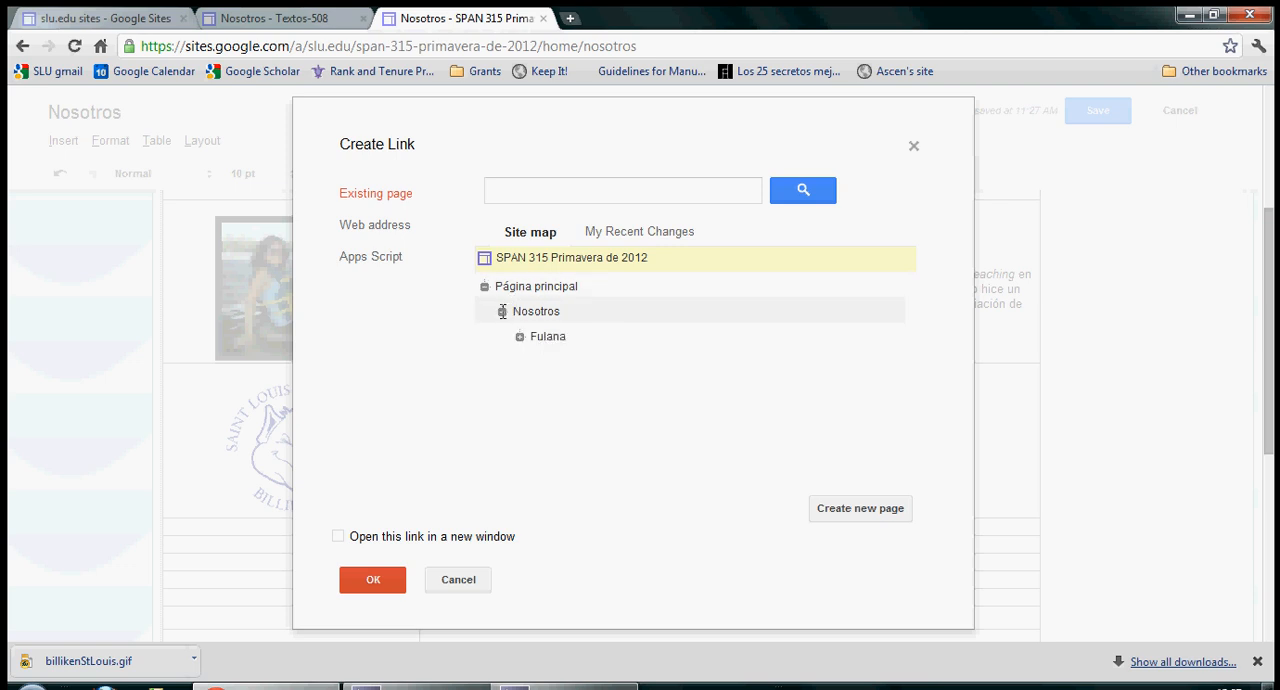
{"action": "left_click", "coordinate": [548, 338]}
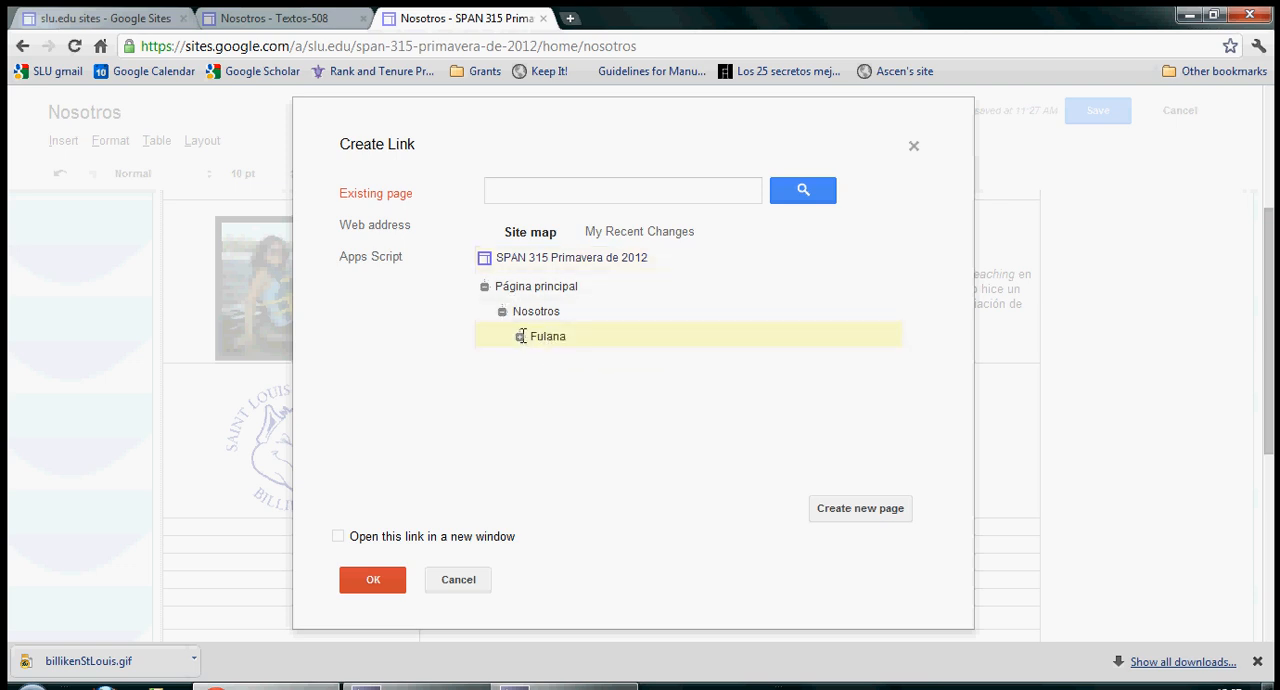
{"action": "double_click", "coordinate": [557, 336]}
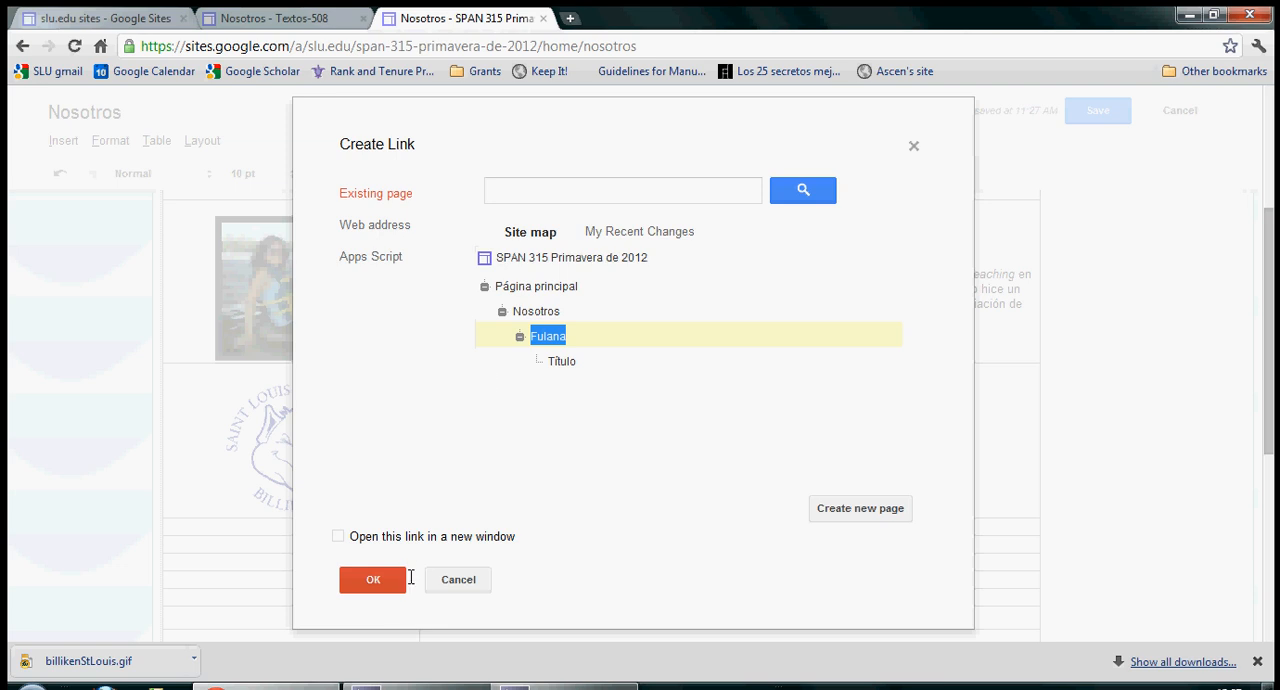
{"action": "left_click", "coordinate": [376, 579]}
{"action": "left_click", "coordinate": [360, 583]}
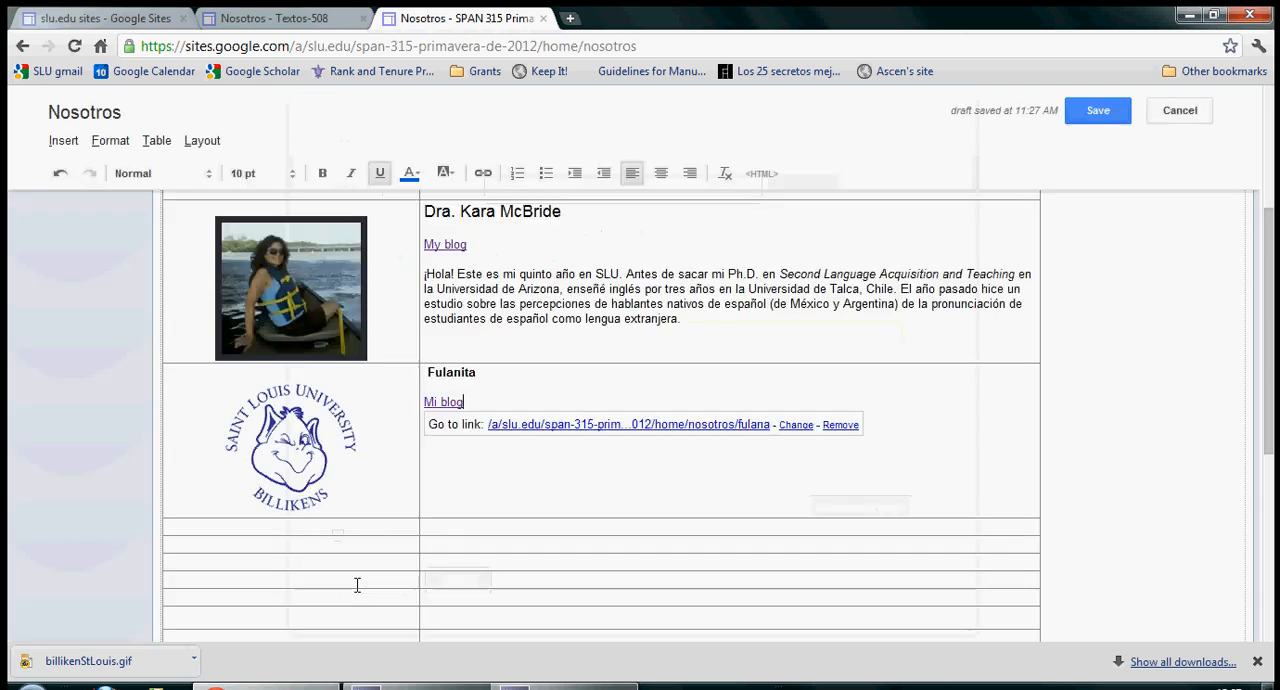
Step: Add the text "¡Hola! Yo soy un hombre sincero..." below the "Mi blog" link and save the Nosotros page
{"action": "left_click", "coordinate": [530, 487]}
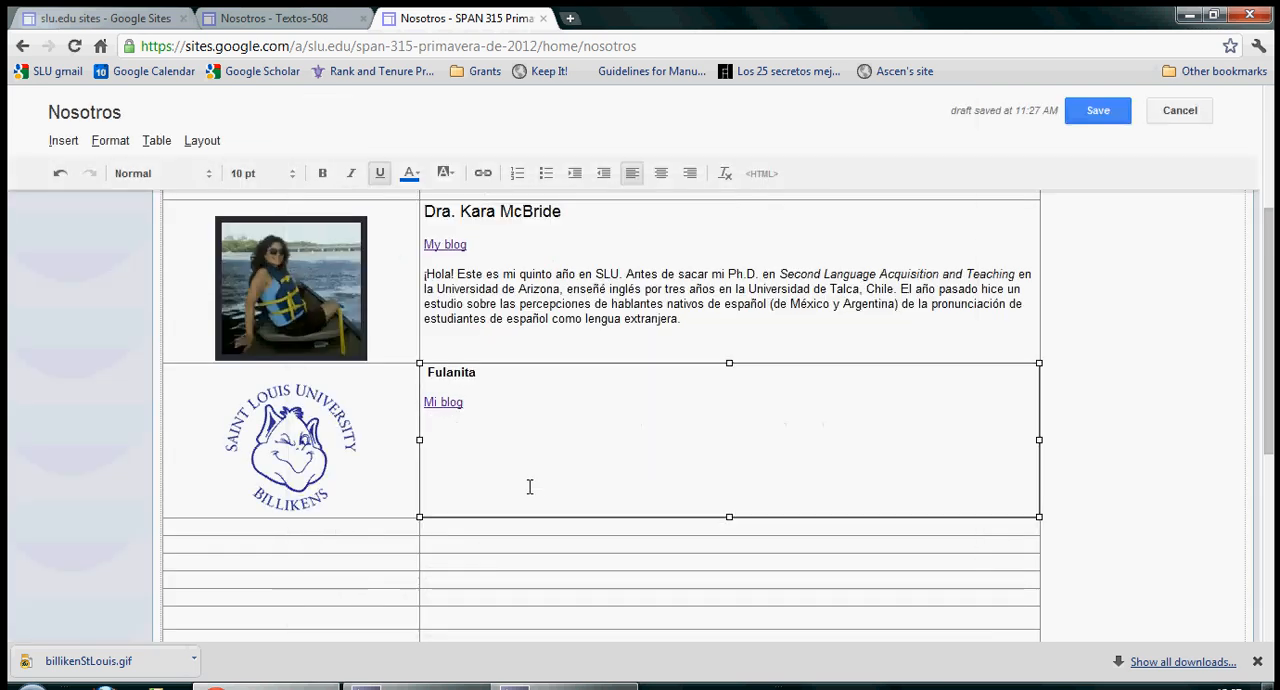
{"action": "left_click", "coordinate": [469, 432]}
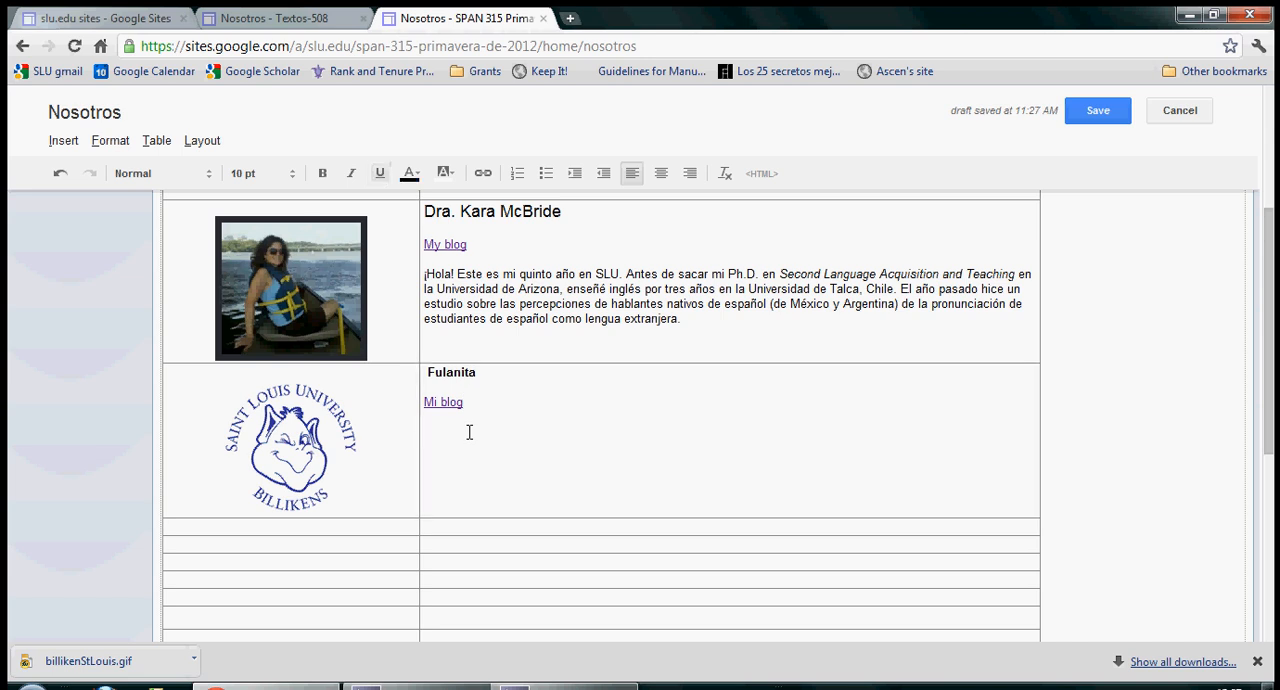
{"action": "type", "text": "¡Hola! Yo"}
{"action": "type", "text": "soy un hombre sincero..."}
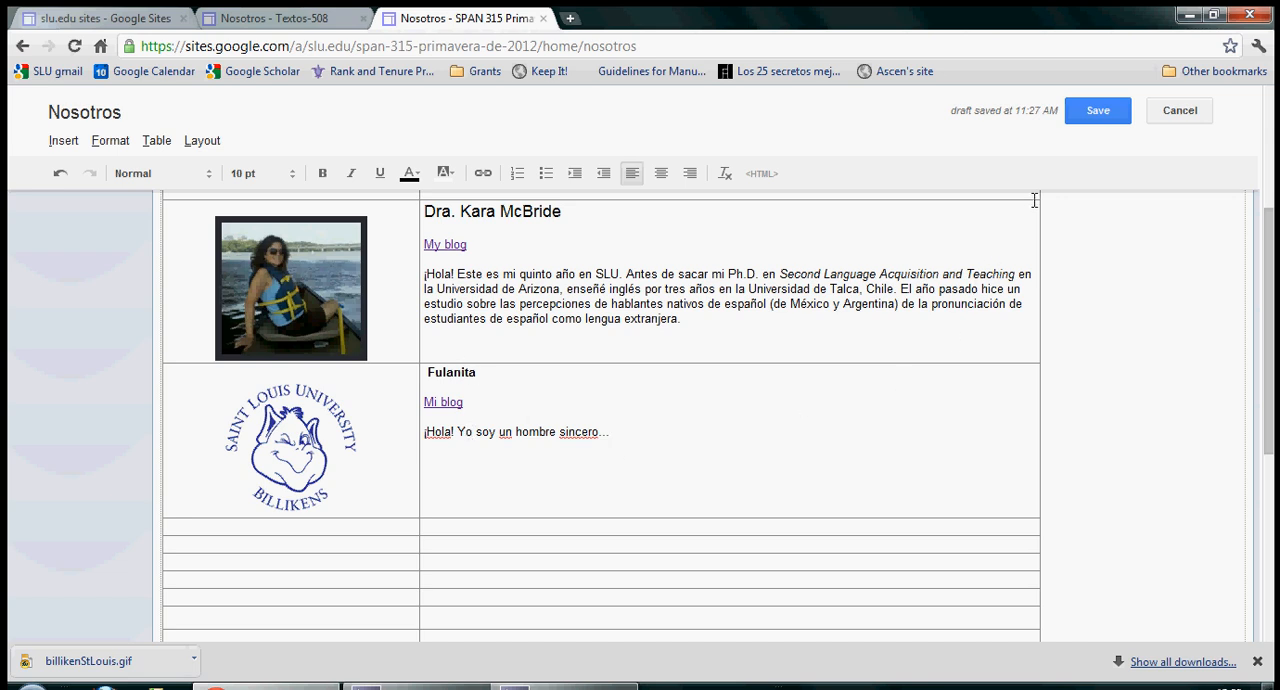
{"action": "left_click", "coordinate": [1098, 110]}
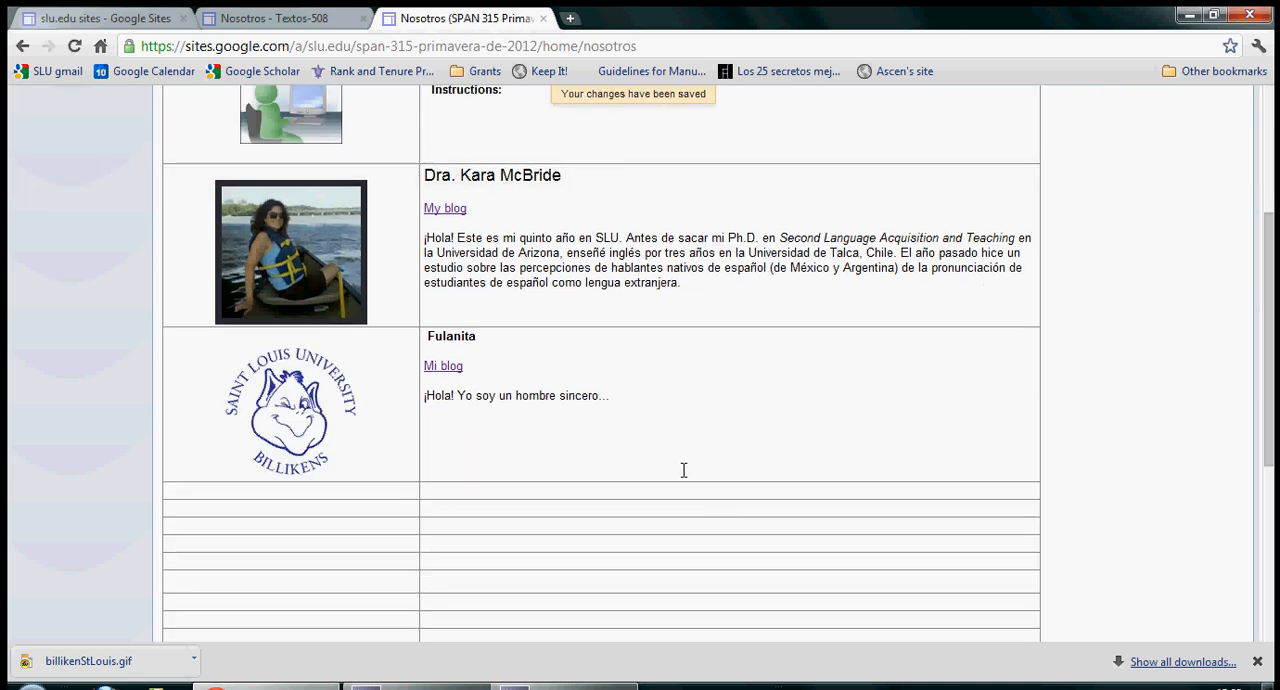
Step: Review the saved Nosotros table, test the new "Mi blog" link and return to Página principal
{"action": "scroll", "coordinate": [671, 484], "scroll_direction": "down", "scroll_amount": 5}
{"action": "scroll", "coordinate": [671, 486], "scroll_direction": "up", "scroll_amount": 7}
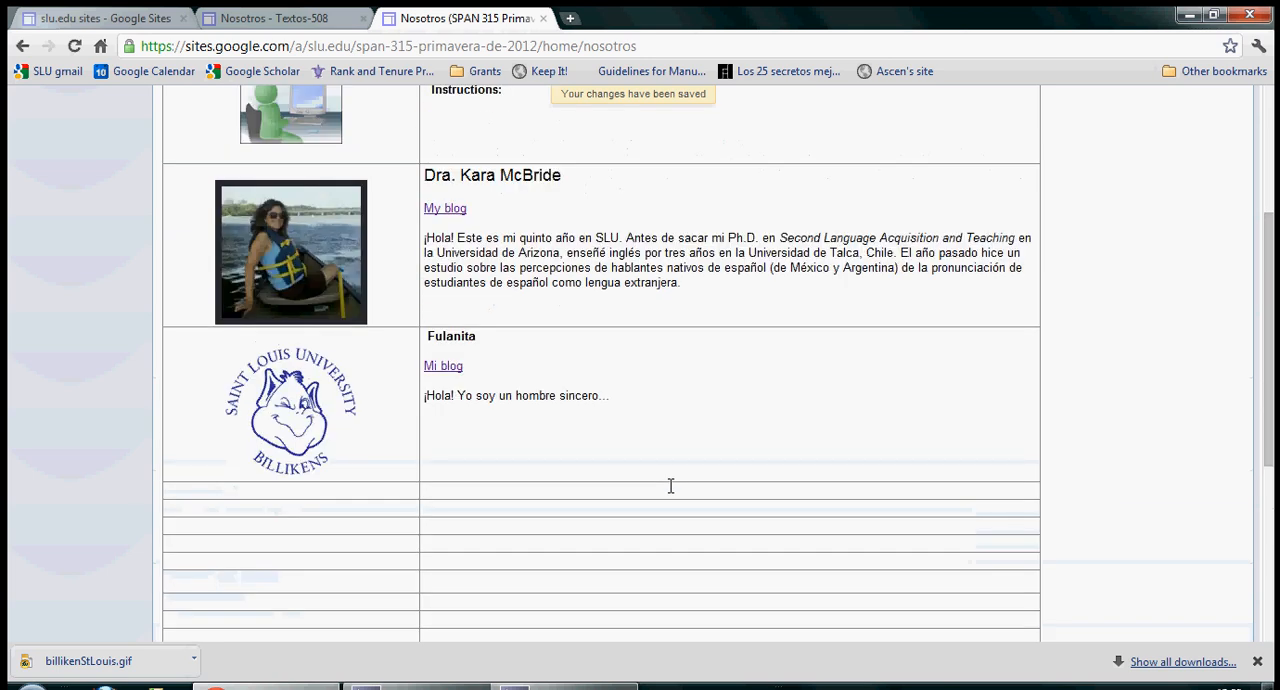
{"action": "scroll", "coordinate": [681, 416], "scroll_direction": "down", "scroll_amount": 2}
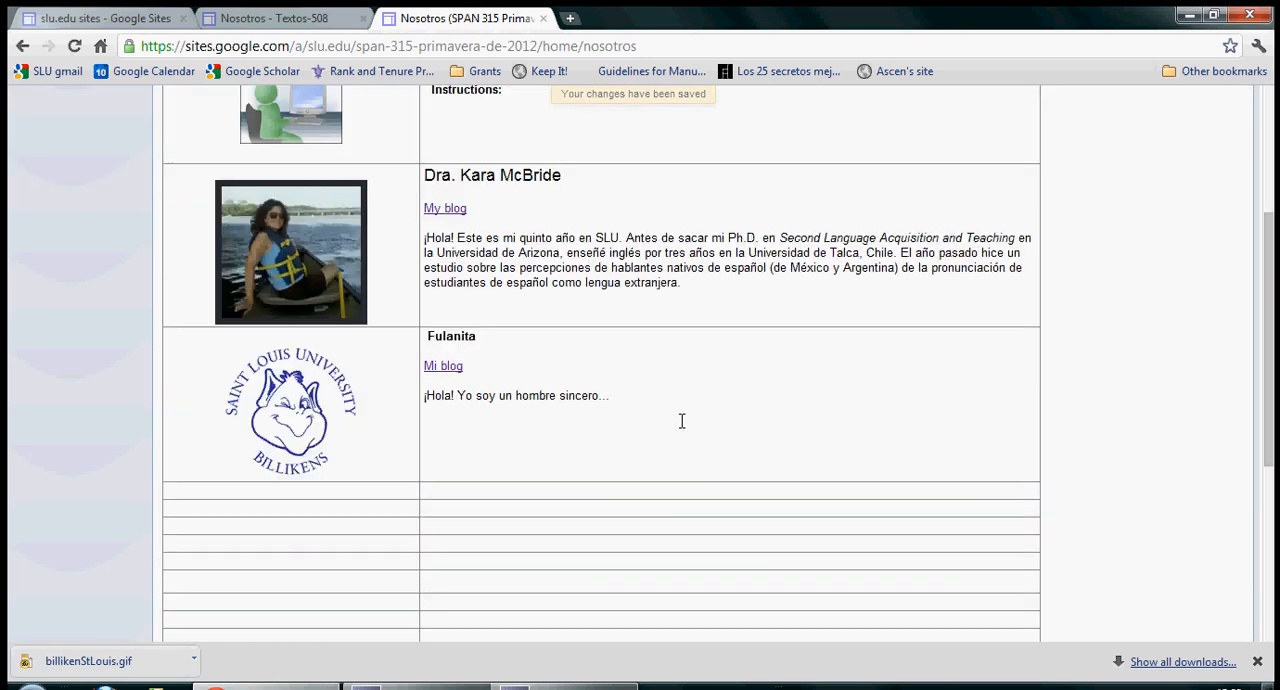
{"action": "left_click", "coordinate": [439, 364]}
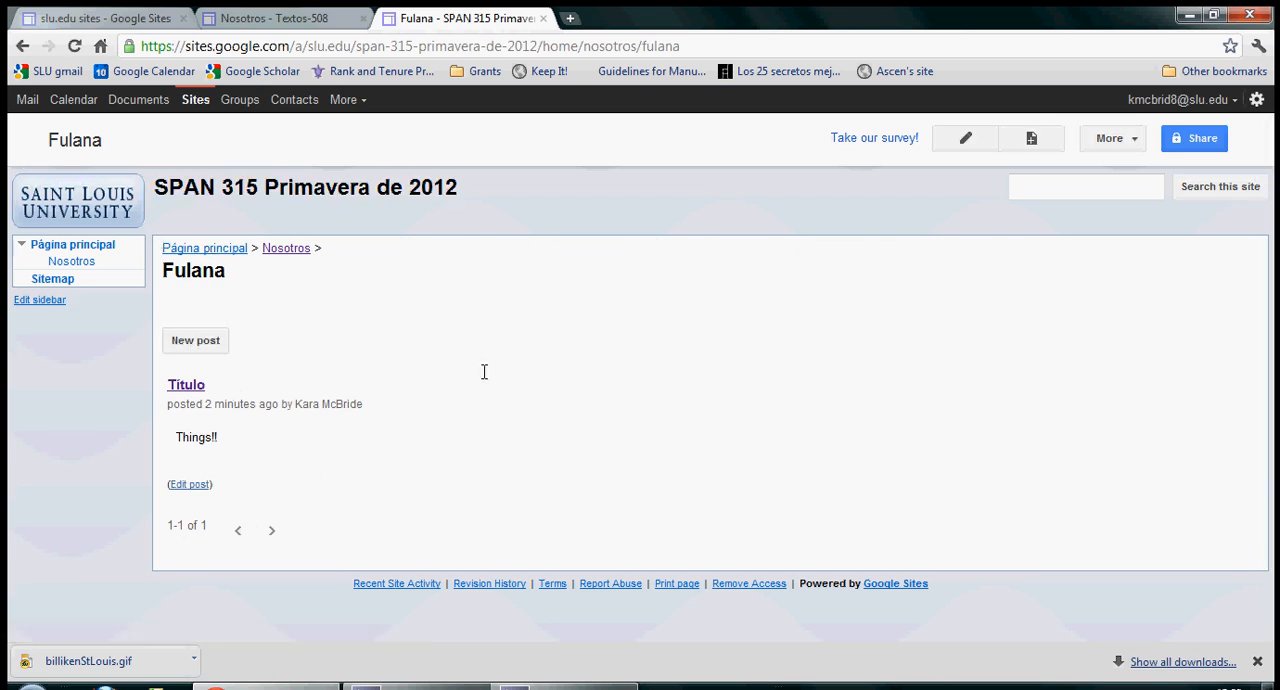
{"action": "left_click", "coordinate": [75, 245]}
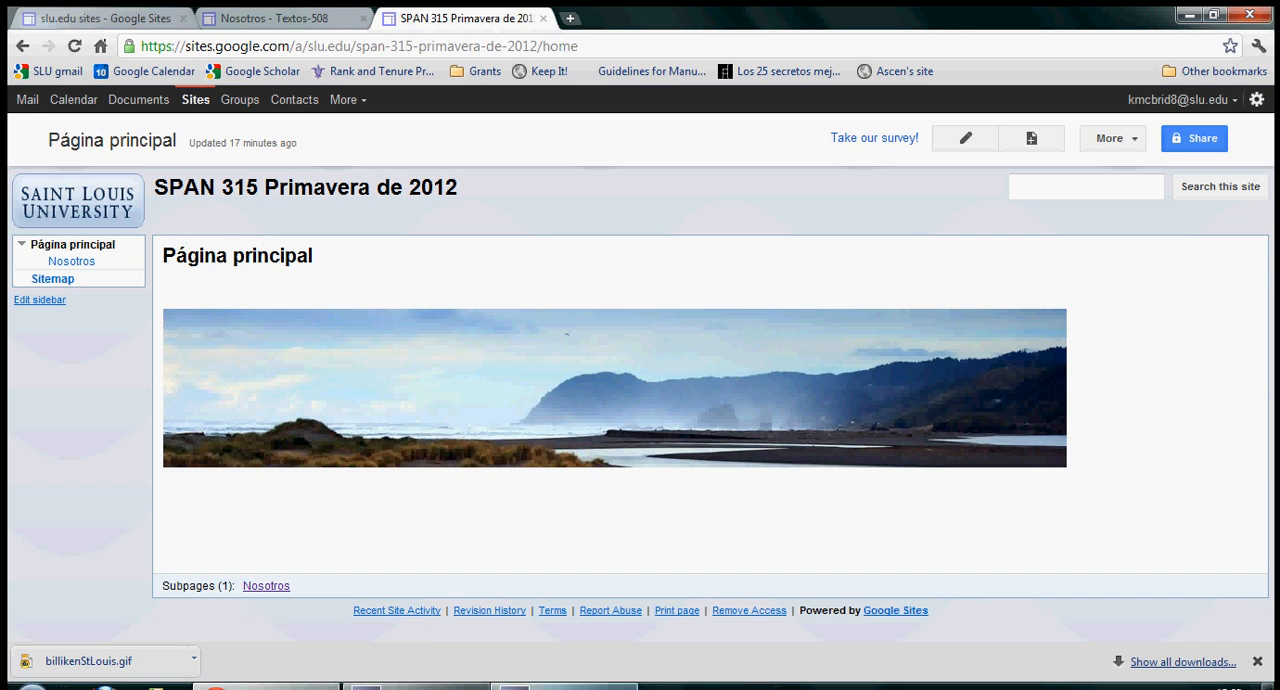
{"action": "mouse_move", "coordinate": [565, 686]}
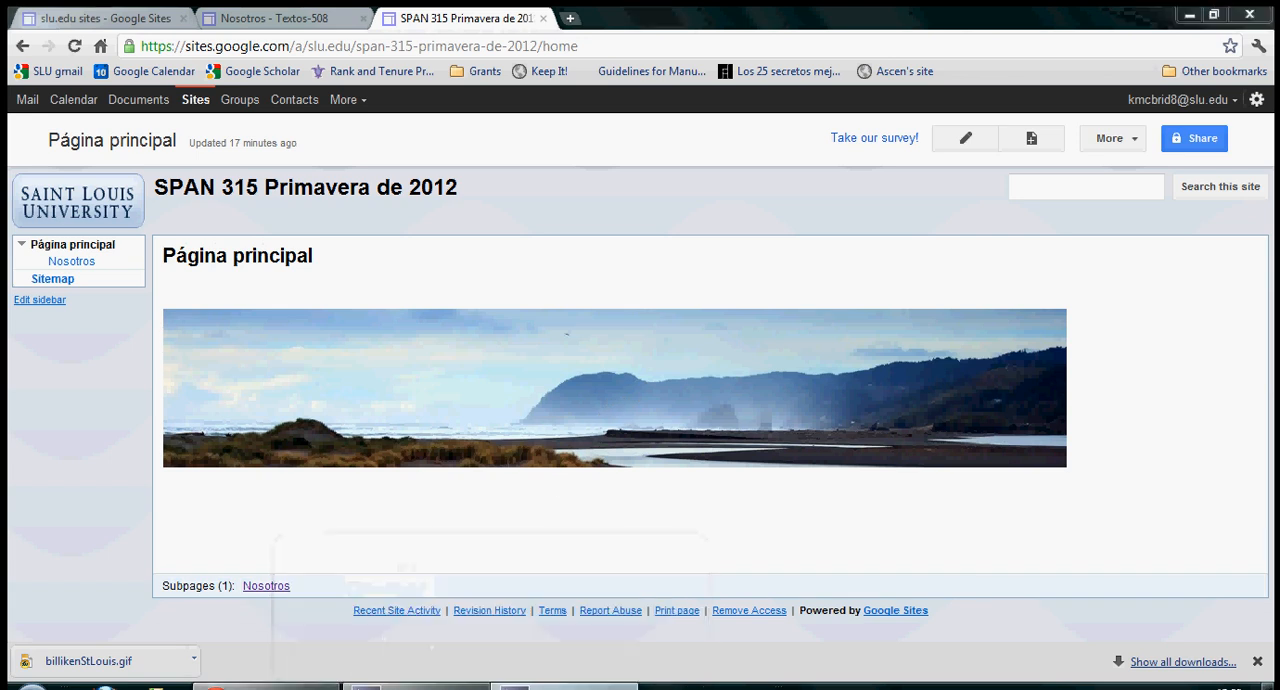